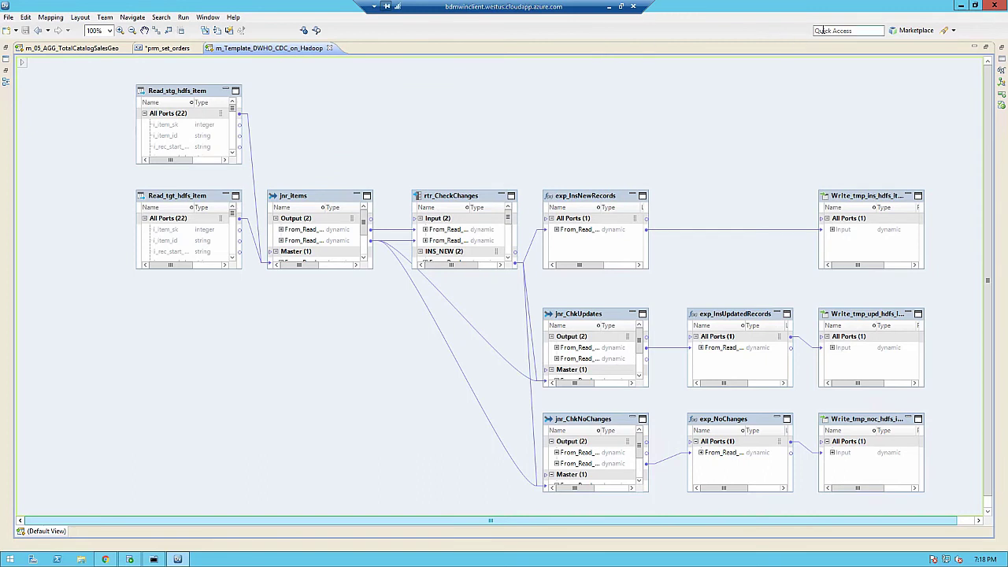
Review the general properties and descriptions of the Read_stg_hdfs_item and Read_tgt_hdfs_item sources in the restored workspace layout
{"action": "left_click", "coordinate": [209, 97]}
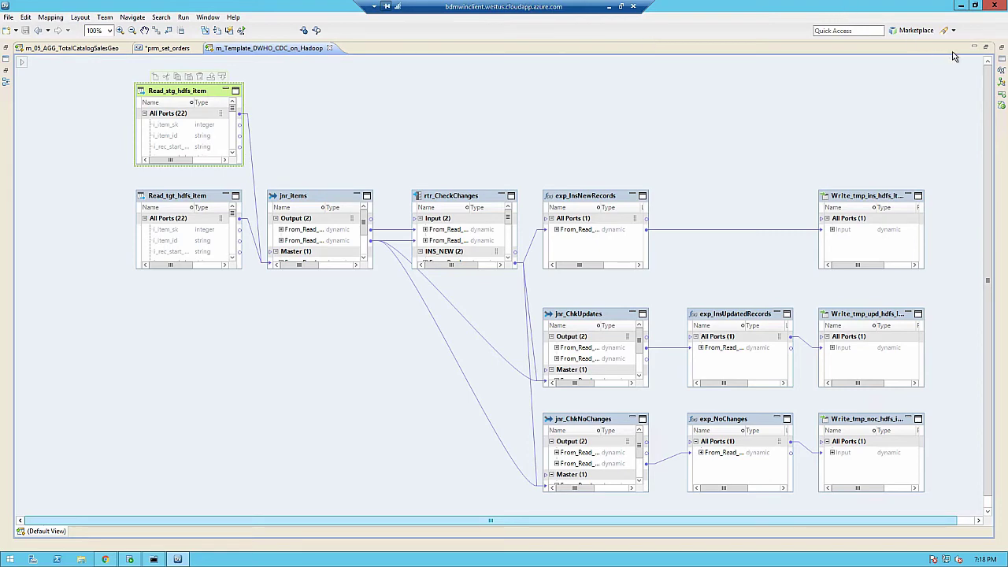
{"action": "left_click", "coordinate": [985, 49]}
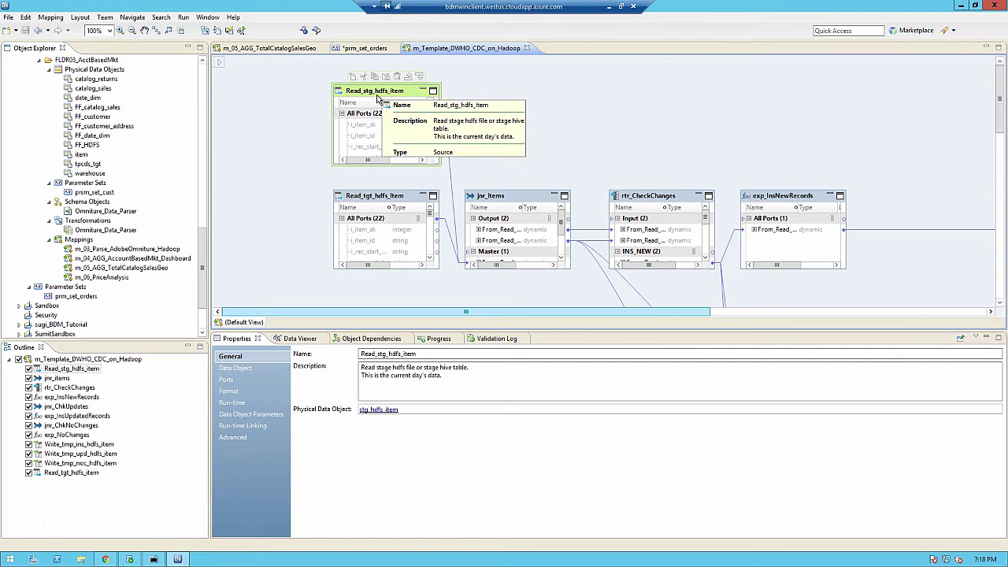
{"action": "left_click", "coordinate": [376, 199]}
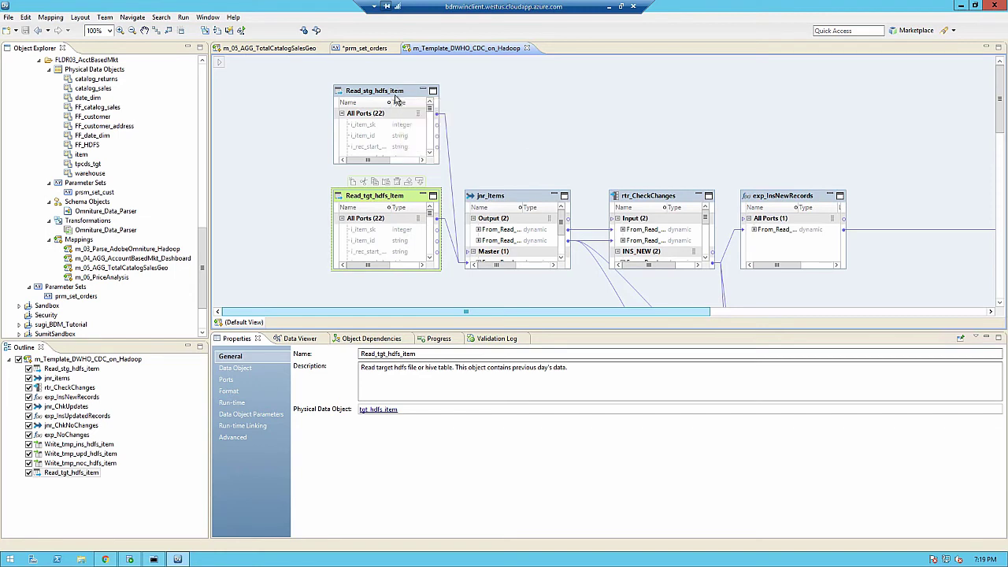
{"action": "mouse_move", "coordinate": [396, 97]}
{"action": "left_click", "coordinate": [385, 106]}
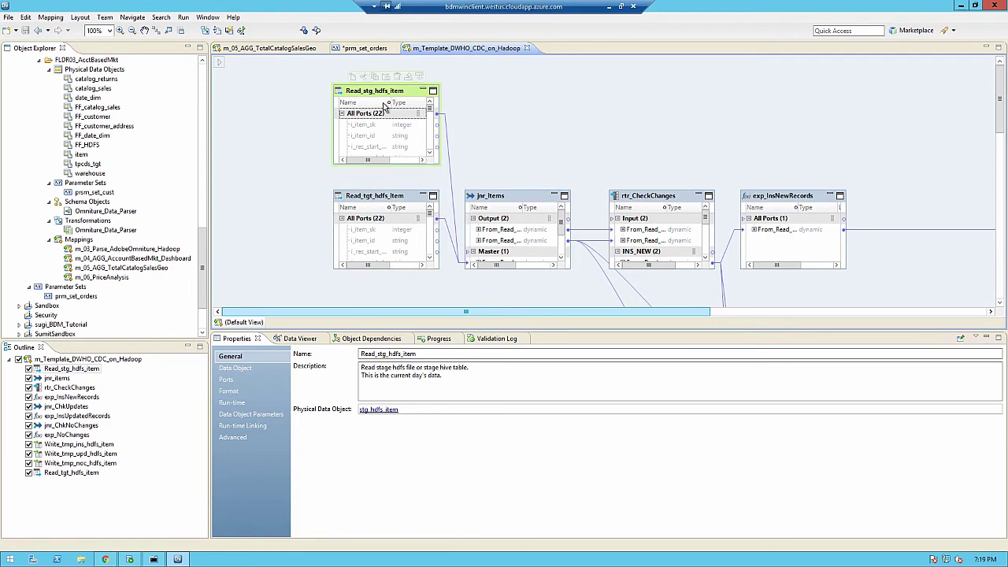
{"action": "left_click", "coordinate": [368, 197]}
Inspect the join settings of the jnr_items joiner, including the available join types
{"action": "left_click", "coordinate": [504, 196]}
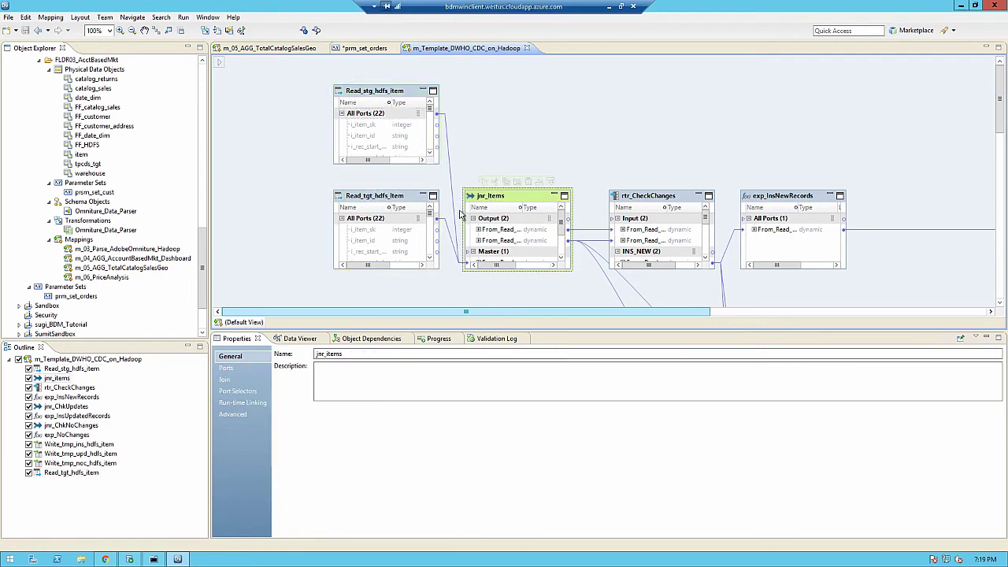
{"action": "left_click", "coordinate": [233, 381]}
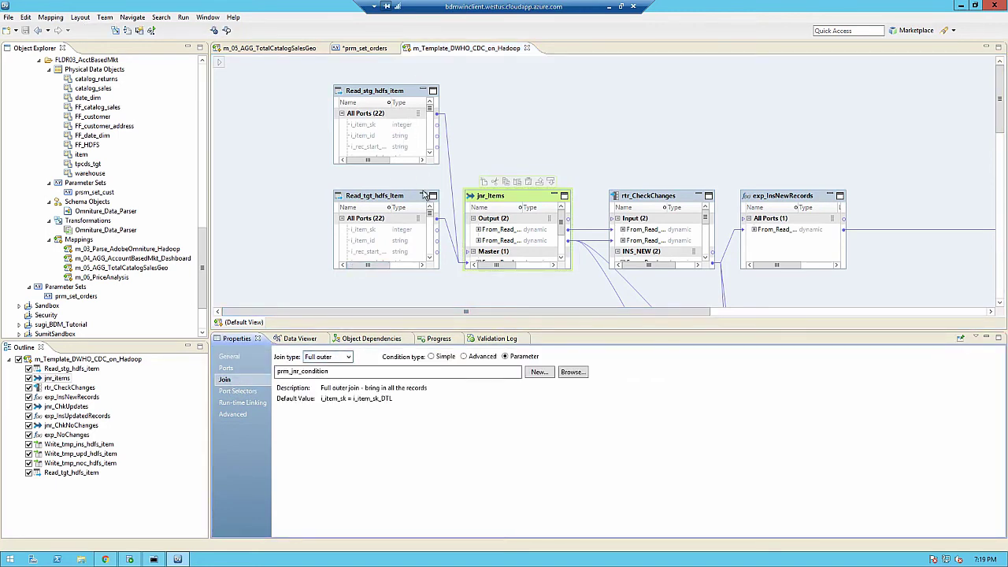
{"action": "left_click", "coordinate": [341, 362]}
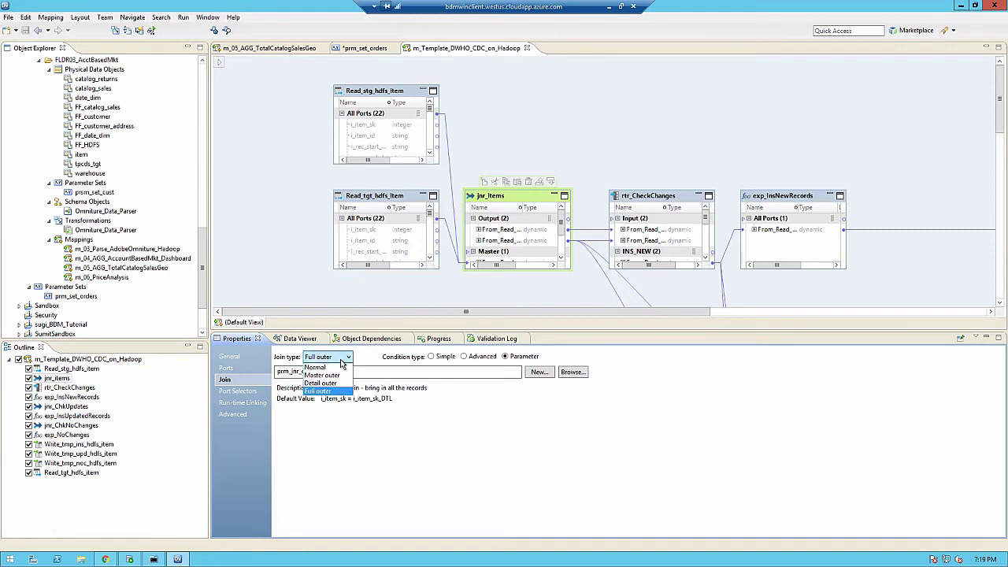
{"action": "left_click", "coordinate": [356, 359]}
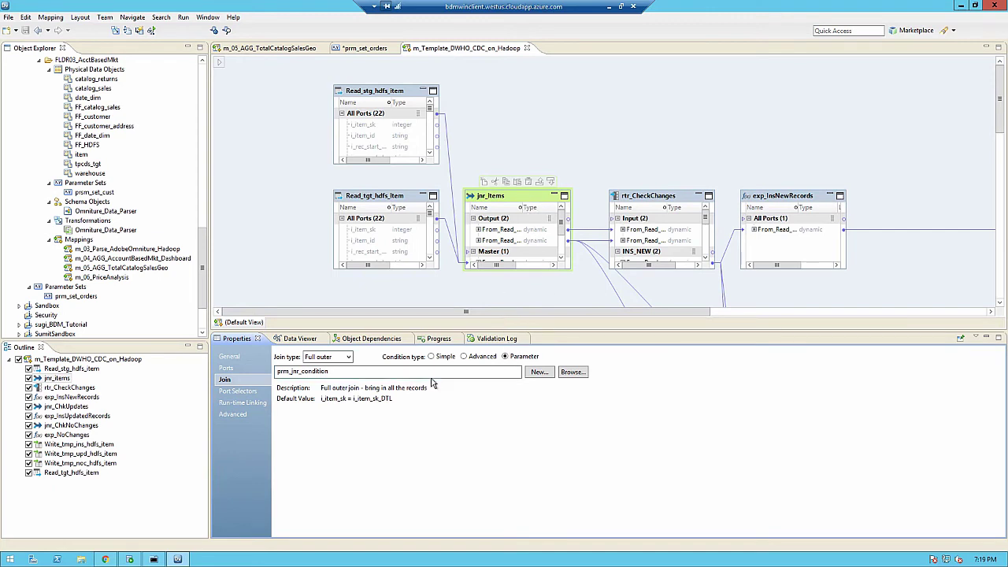
Look up the definition of the prm_jnr_condition expression parameter used by jnr_items, leaving the parameter assignment as is
{"action": "left_click", "coordinate": [578, 374]}
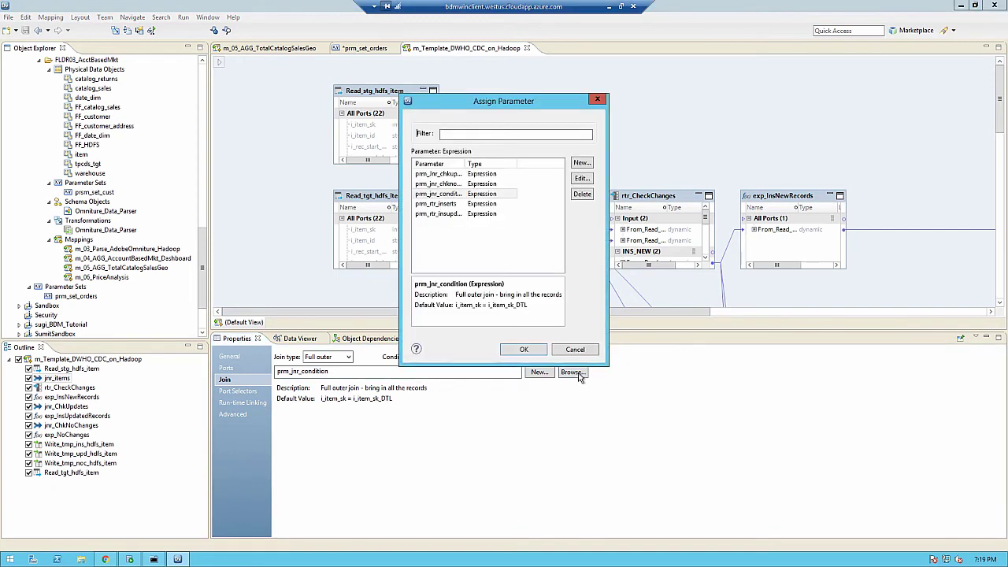
{"action": "left_click", "coordinate": [504, 195]}
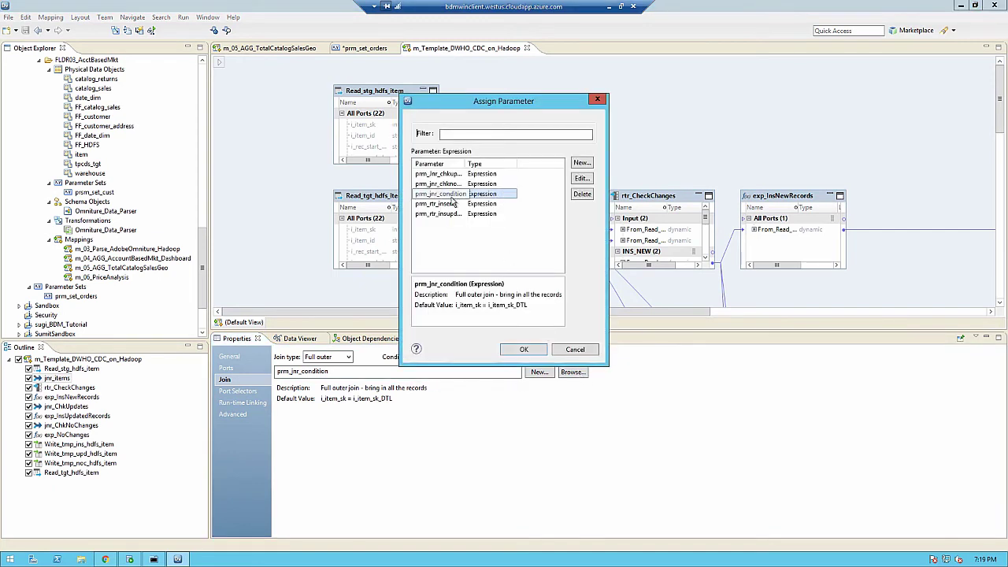
{"action": "left_click", "coordinate": [581, 177]}
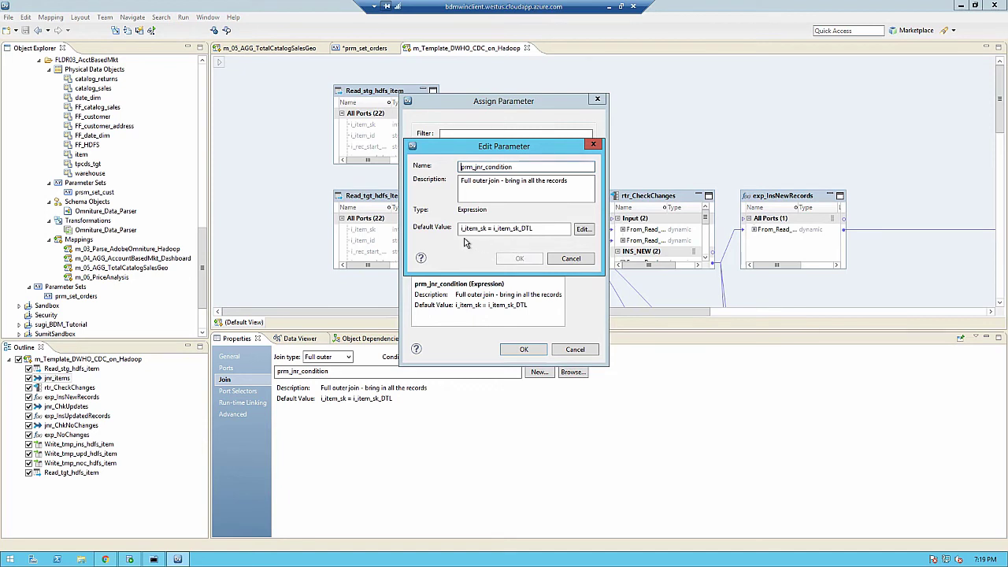
{"action": "left_click", "coordinate": [591, 262]}
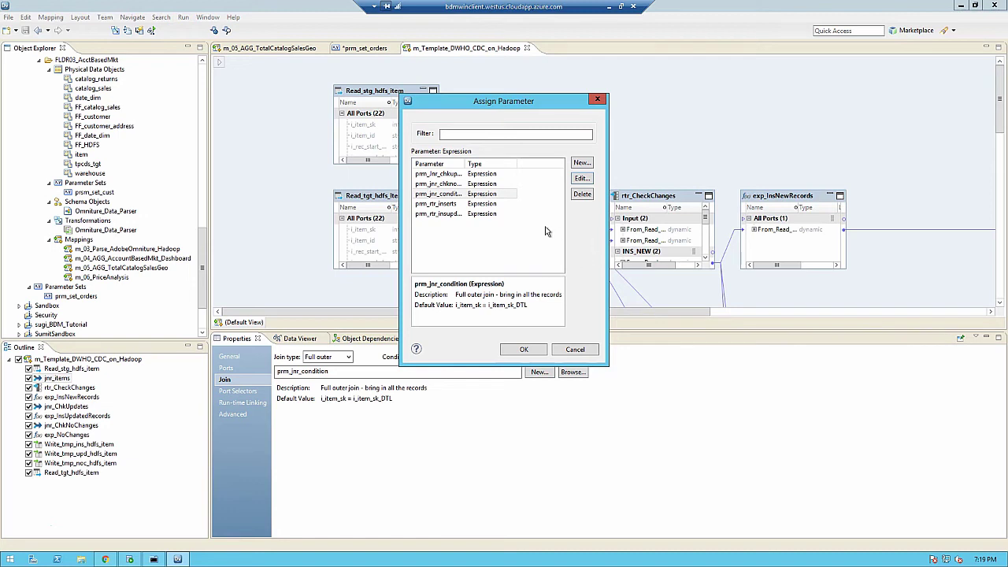
{"action": "left_click", "coordinate": [474, 197]}
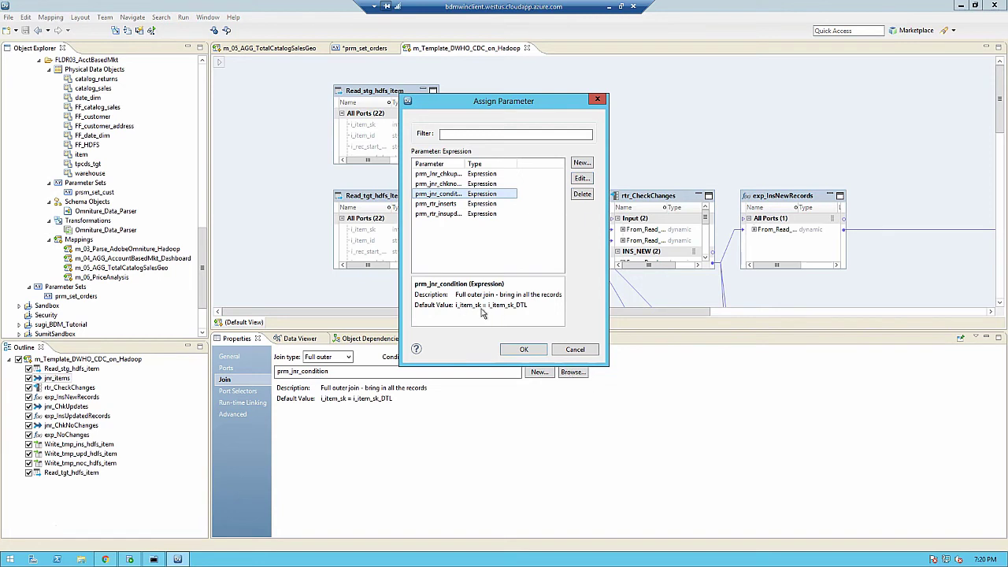
{"action": "left_click", "coordinate": [576, 354]}
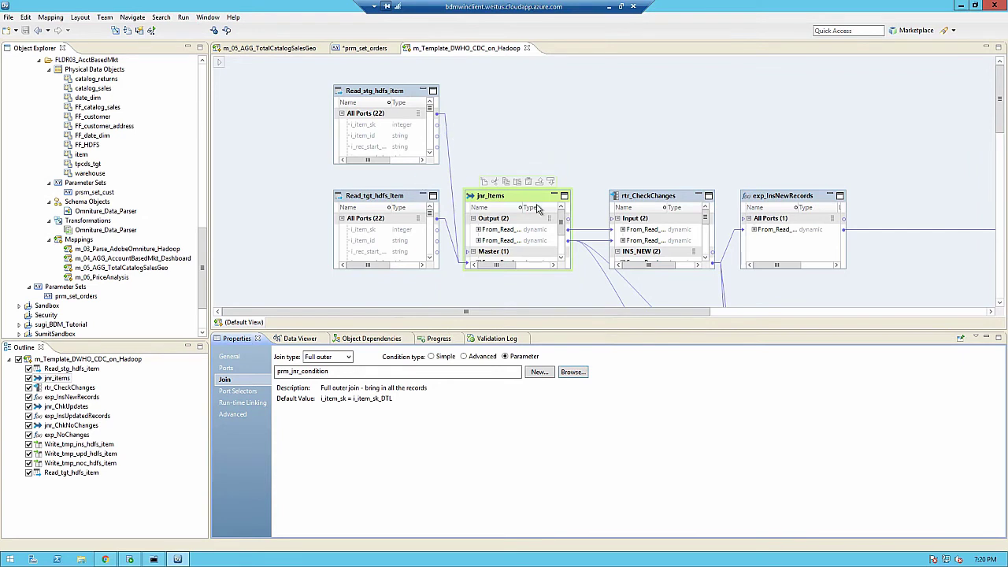
{"action": "left_click", "coordinate": [516, 144]}
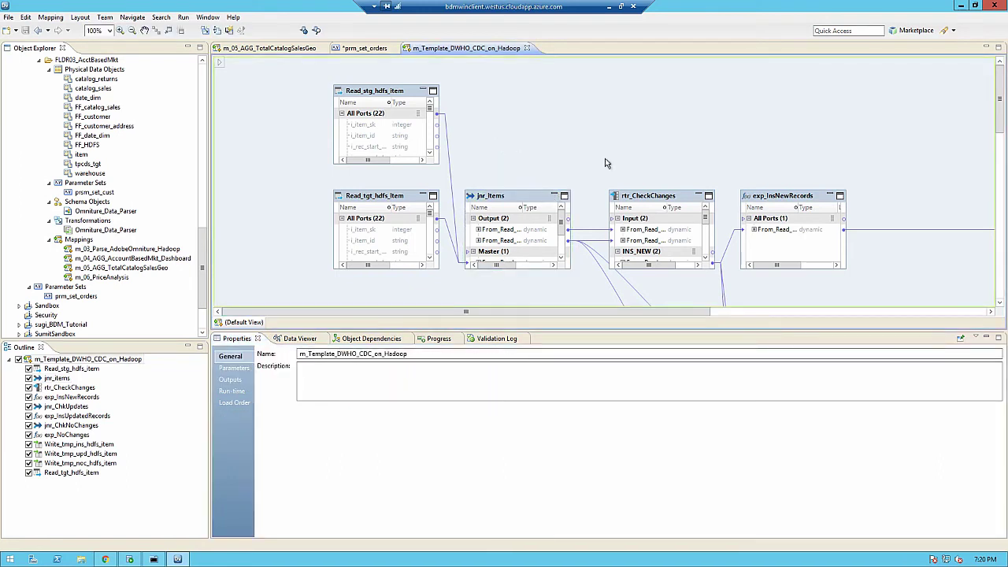
Maximize the mapping editor and point out the exp_InsNewRecords, exp_InsUpdatedRecords and exp_NoChanges expressions in turn
{"action": "left_click", "coordinate": [998, 48]}
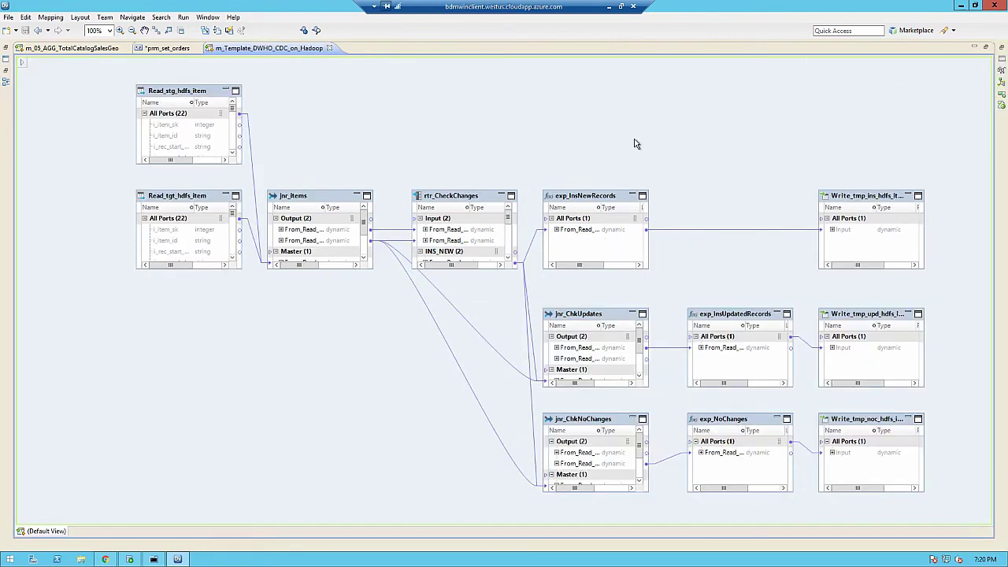
{"action": "left_click", "coordinate": [606, 201]}
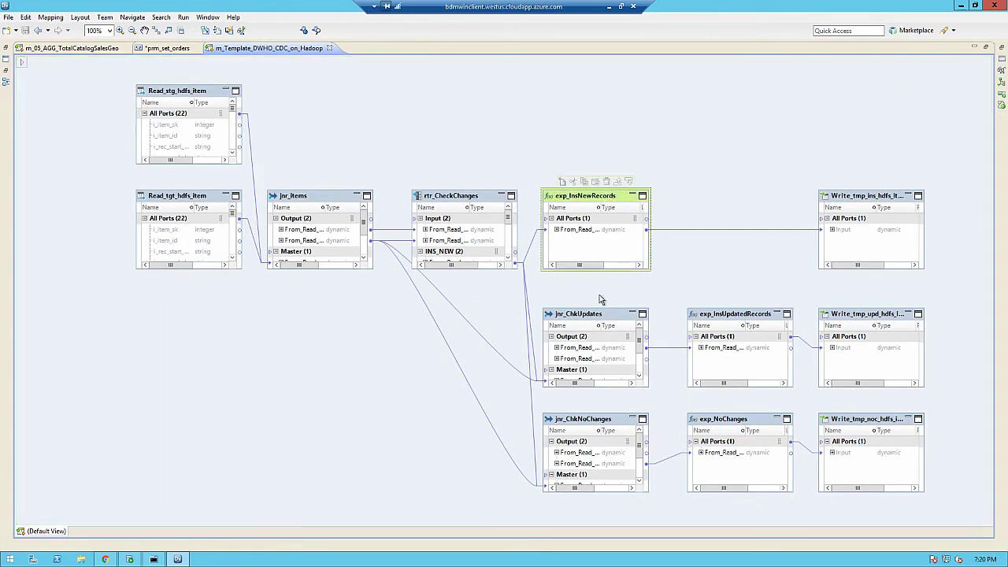
{"action": "left_click", "coordinate": [725, 317]}
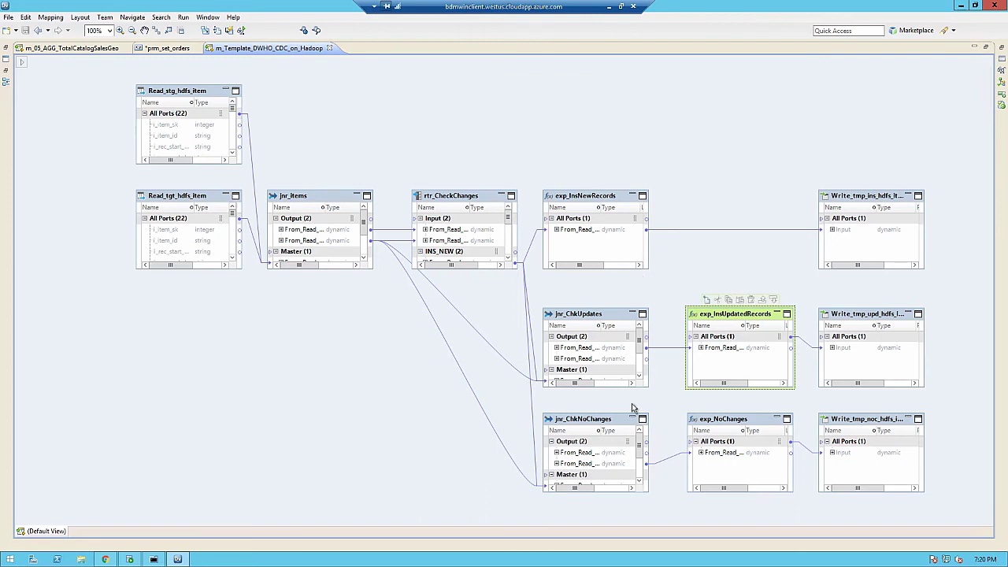
{"action": "left_click", "coordinate": [711, 426]}
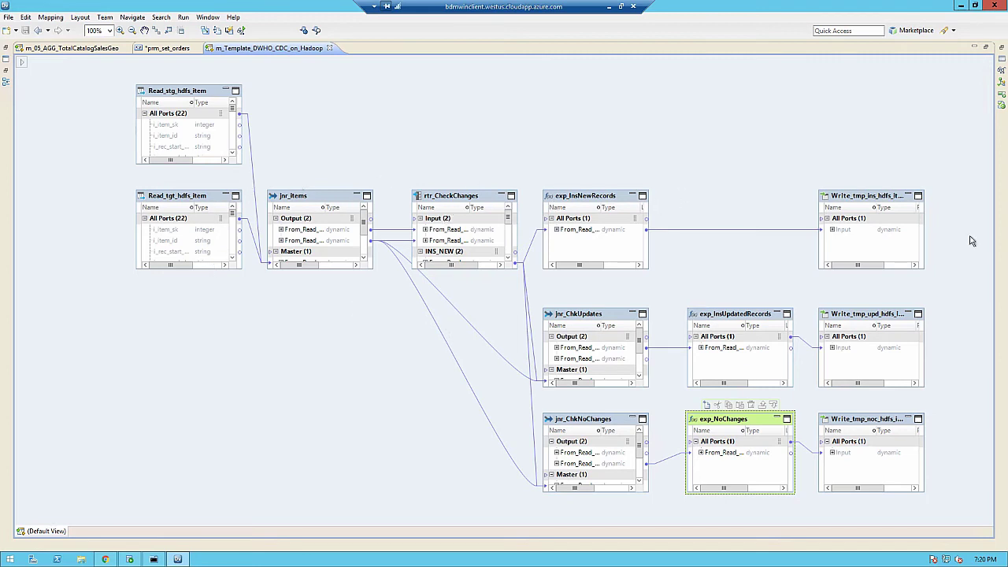
Point out the insert and update write targets, and highlight all three temporary HDFS write targets together before clearing the selection
{"action": "left_click", "coordinate": [869, 203]}
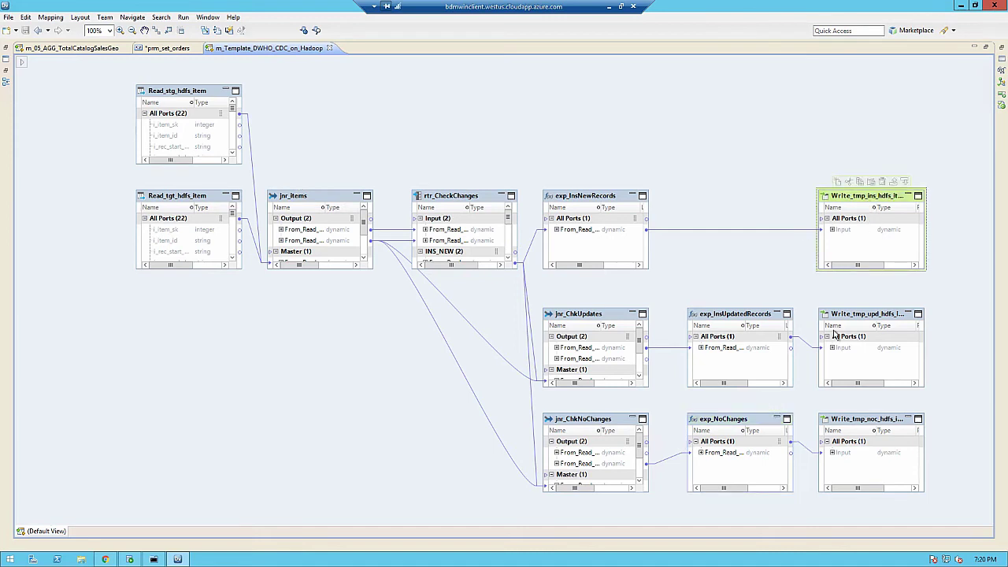
{"action": "left_click", "coordinate": [847, 326]}
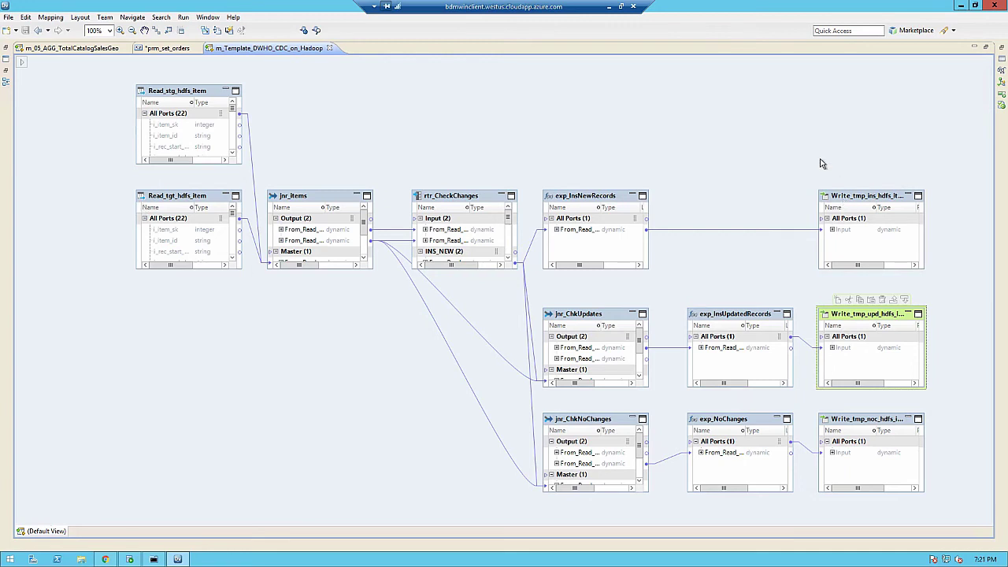
{"action": "left_click_drag", "start_coordinate": [822, 159], "coordinate": [950, 465]}
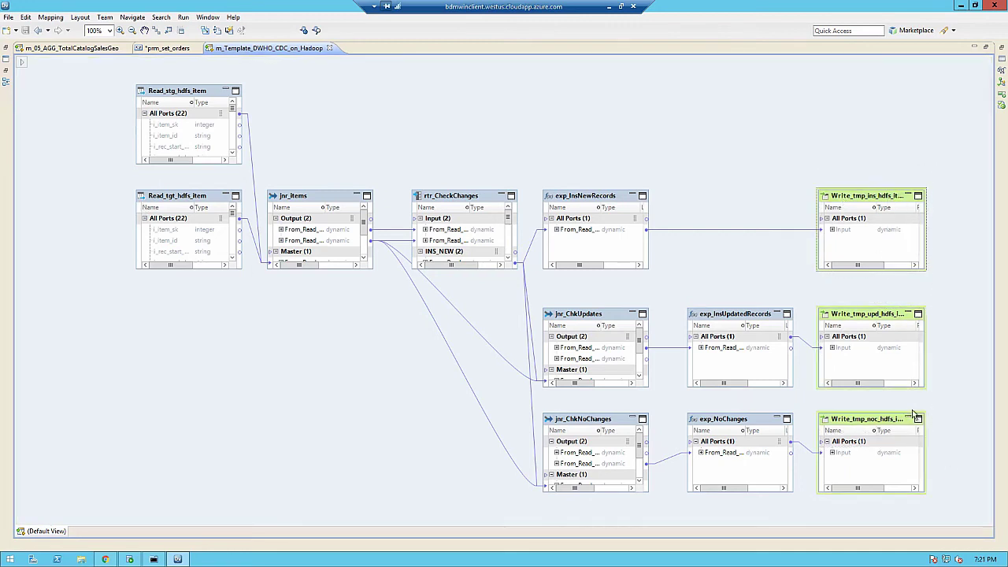
{"action": "left_click", "coordinate": [935, 285]}
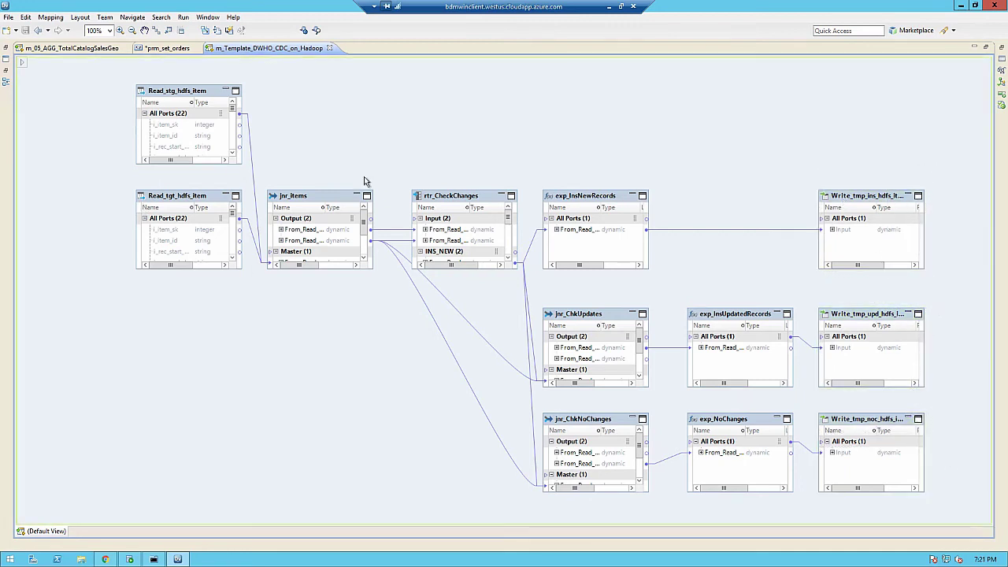
Compare the Read_tgt_hdfs_item source with the insert, update and no-change write targets one by one
{"action": "left_click", "coordinate": [171, 202]}
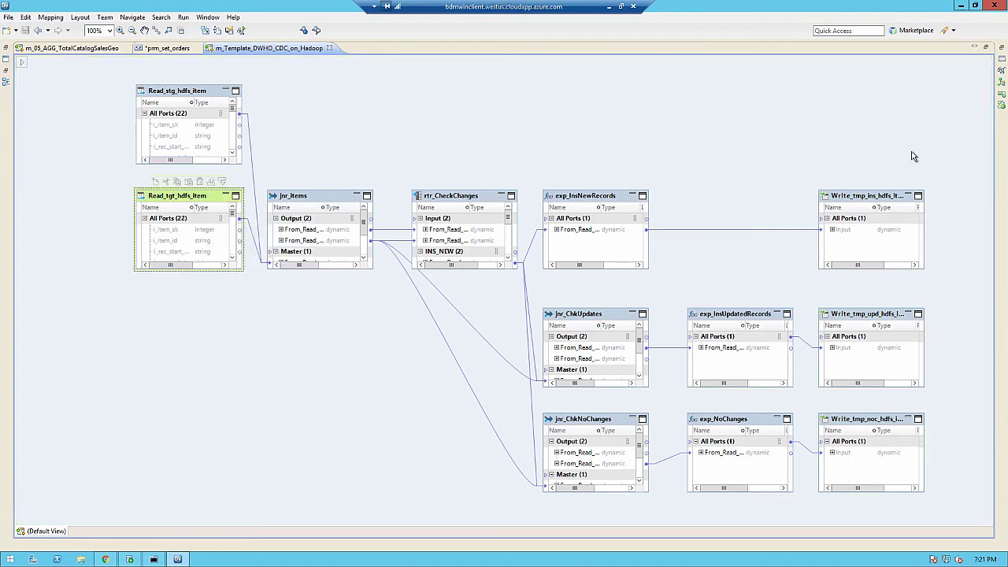
{"action": "left_click", "coordinate": [869, 145]}
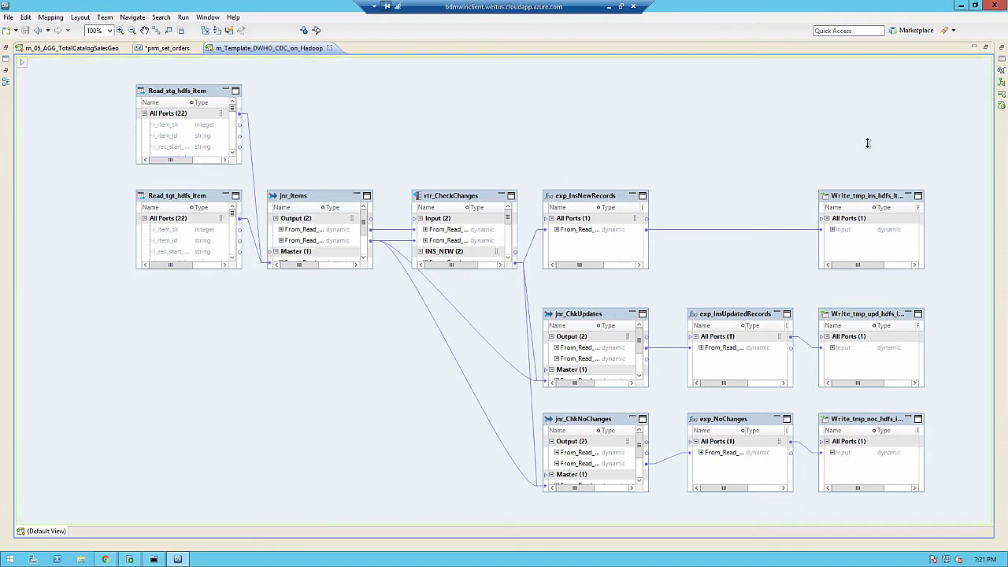
{"action": "left_click", "coordinate": [869, 200]}
{"action": "left_click", "coordinate": [875, 323]}
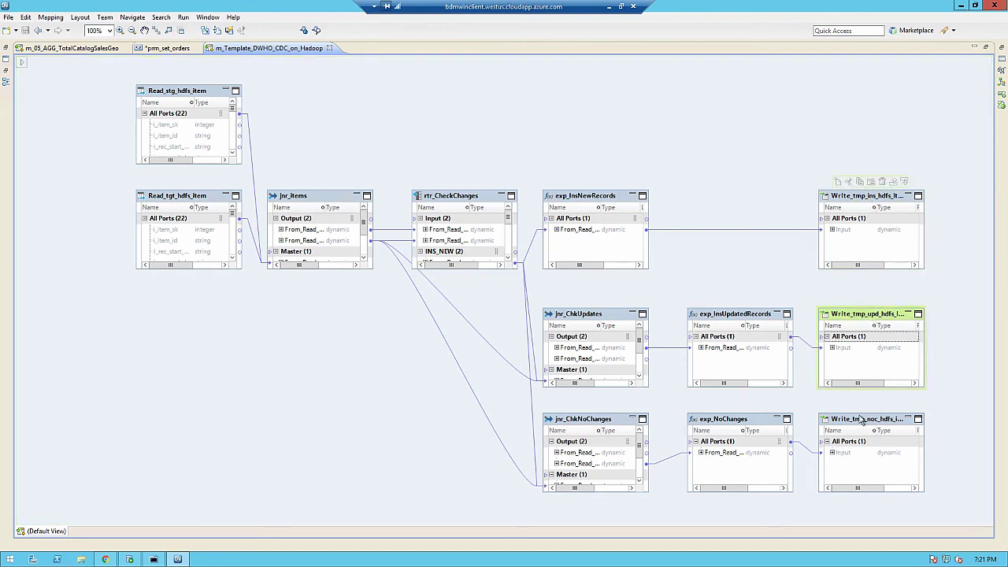
{"action": "left_click", "coordinate": [852, 423]}
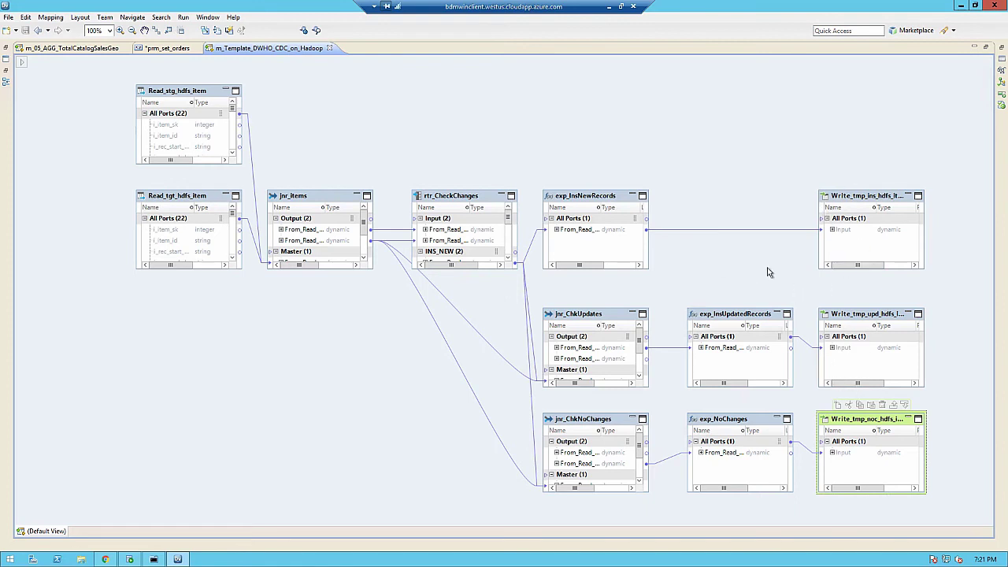
Restore the workspace layout and examine the ports and output group filter conditions of the rtr_CheckChanges router
{"action": "left_click", "coordinate": [473, 201]}
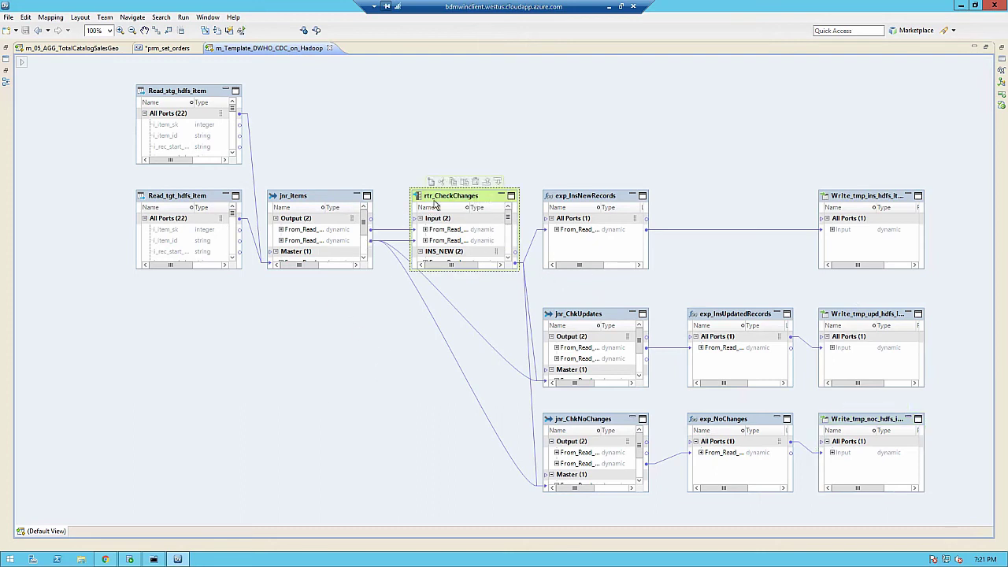
{"action": "left_click", "coordinate": [987, 48]}
{"action": "left_click", "coordinate": [252, 379]}
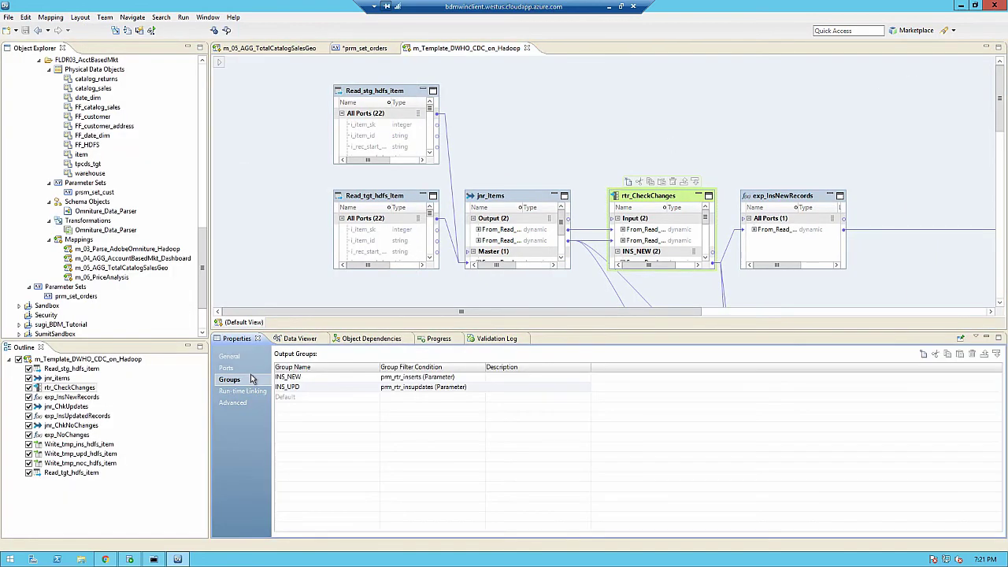
{"action": "left_click", "coordinate": [236, 368]}
{"action": "left_click", "coordinate": [232, 380]}
{"action": "left_click", "coordinate": [944, 301]}
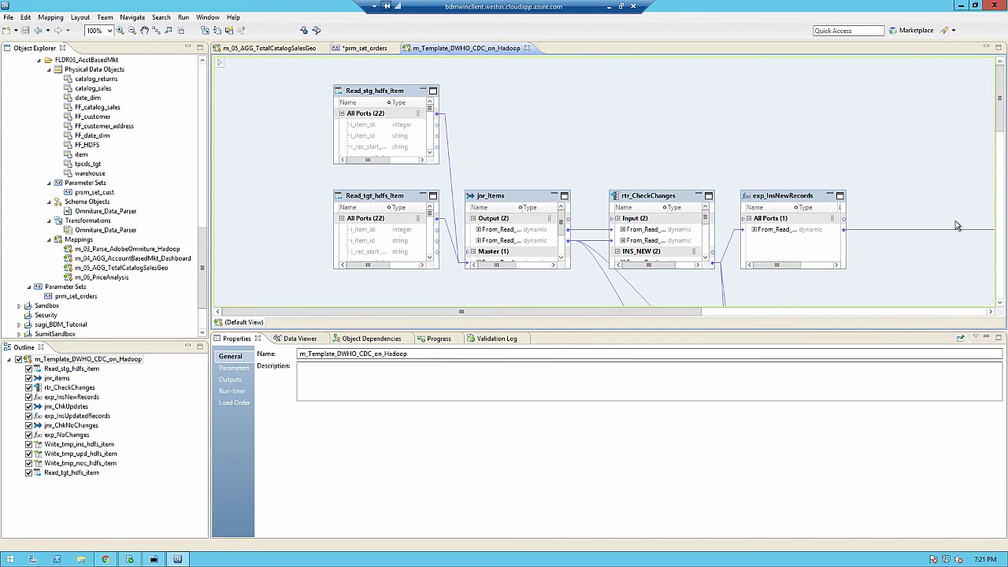
Maximize the mapping editor, enlarging jnr_items downward and expanding the dynamic port in its Detail group
{"action": "left_click", "coordinate": [998, 47]}
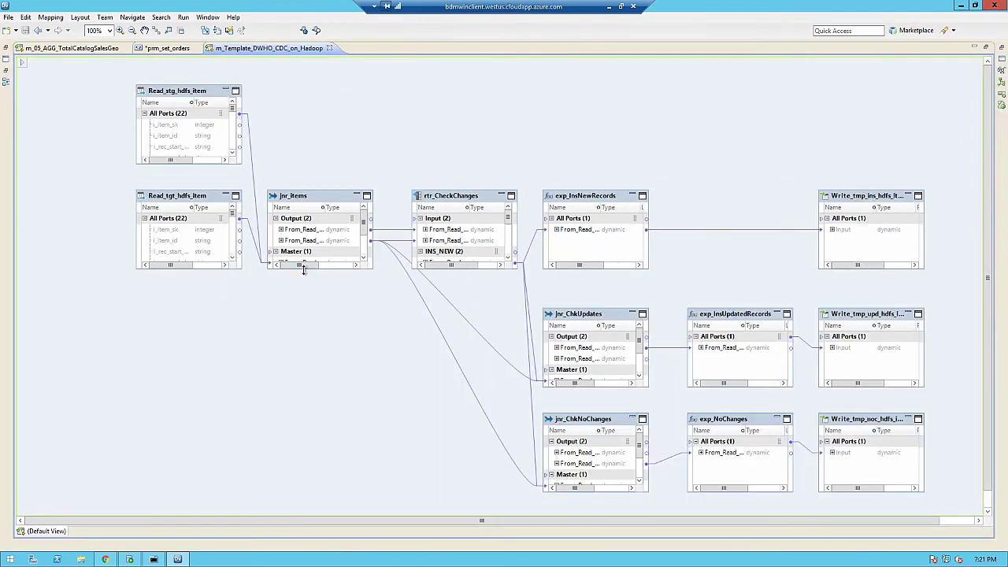
{"action": "left_click_drag", "start_coordinate": [301, 325], "coordinate": [301, 391]}
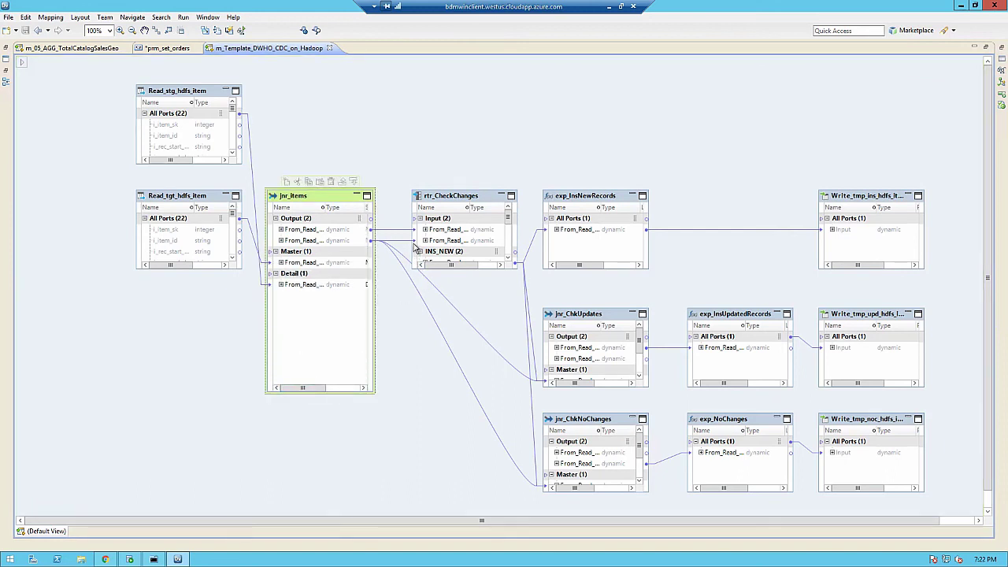
{"action": "left_click", "coordinate": [281, 286]}
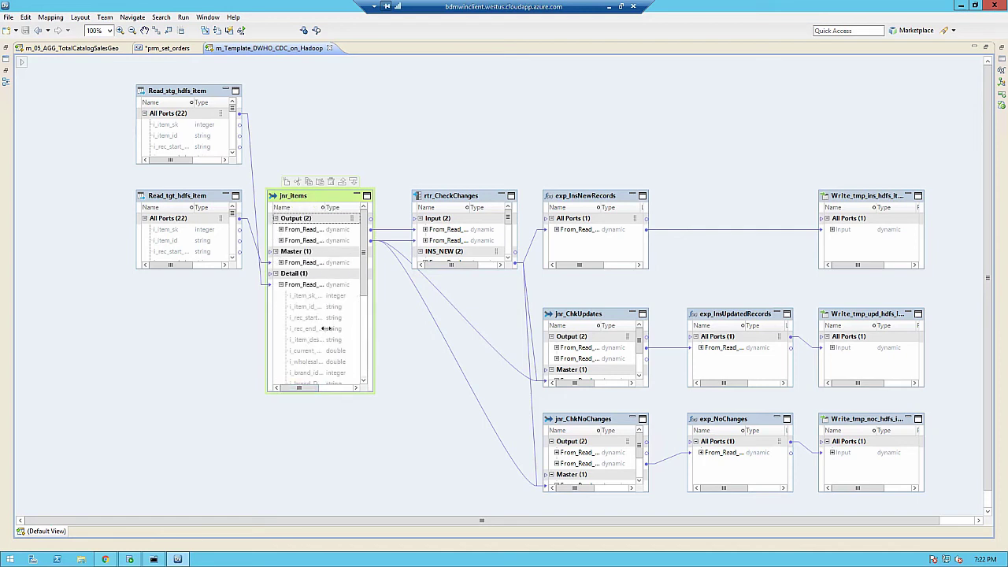
Point out the exp_InsUpdatedRecords expression and the jnr_ChkUpdates joiner in the update branch
{"action": "left_click", "coordinate": [747, 323]}
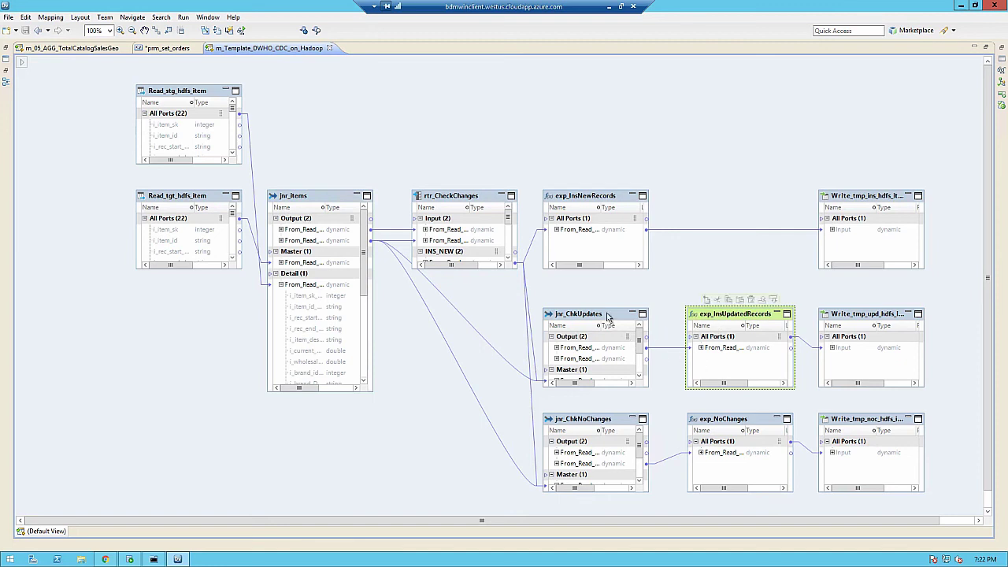
{"action": "left_click", "coordinate": [623, 324]}
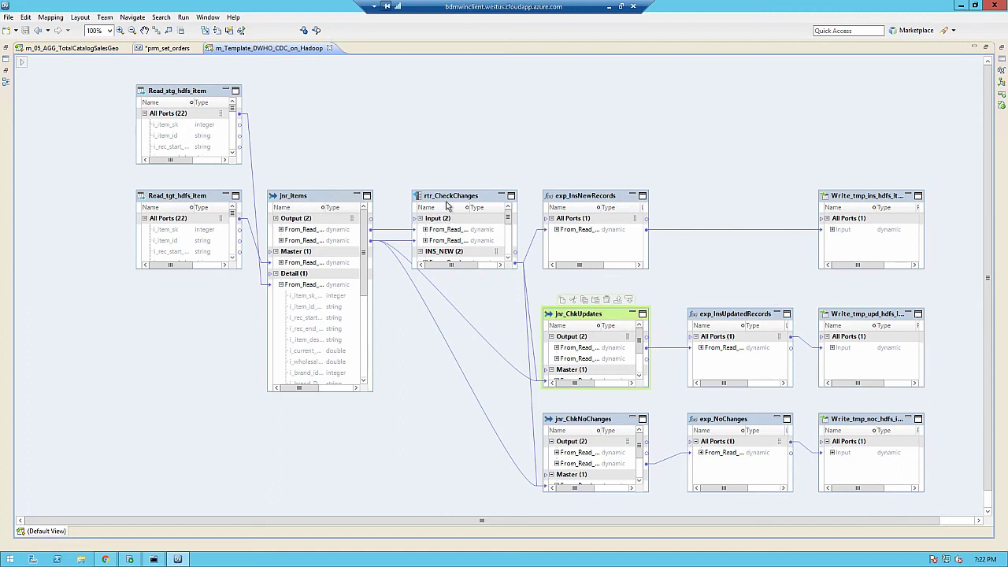
Move rtr_CheckChanges, exp_InsNewRecords and the Write_tmp_ins_hdfs target upward, spacing the insert branch away from the update branch
{"action": "left_click_drag", "start_coordinate": [447, 205], "coordinate": [444, 165]}
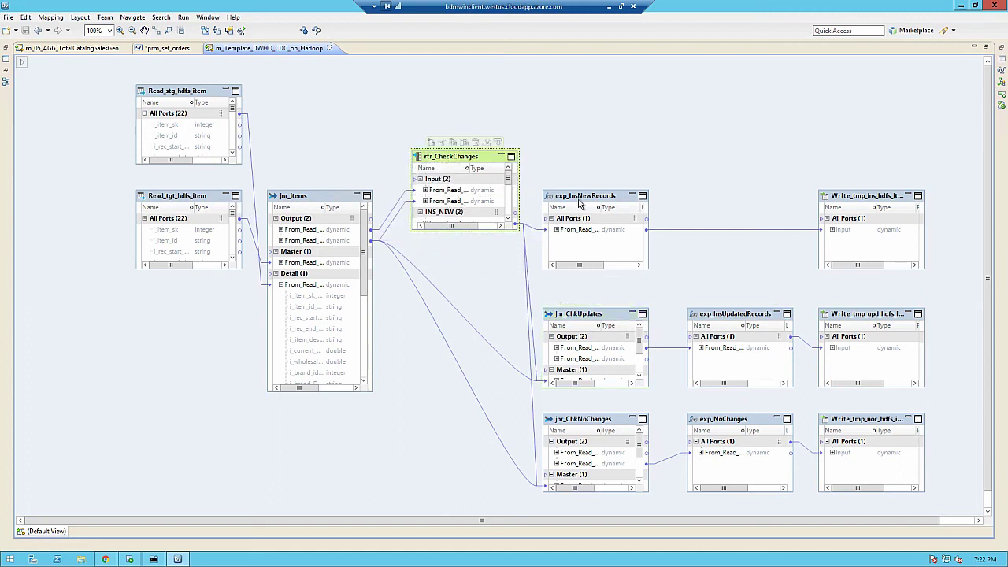
{"action": "left_click_drag", "start_coordinate": [578, 203], "coordinate": [591, 177]}
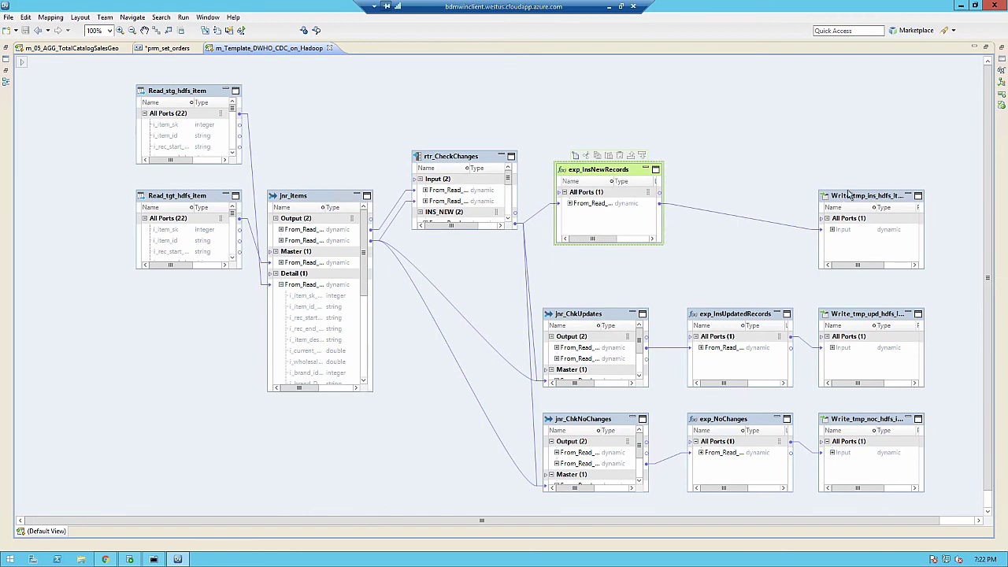
{"action": "left_click_drag", "start_coordinate": [848, 194], "coordinate": [849, 168]}
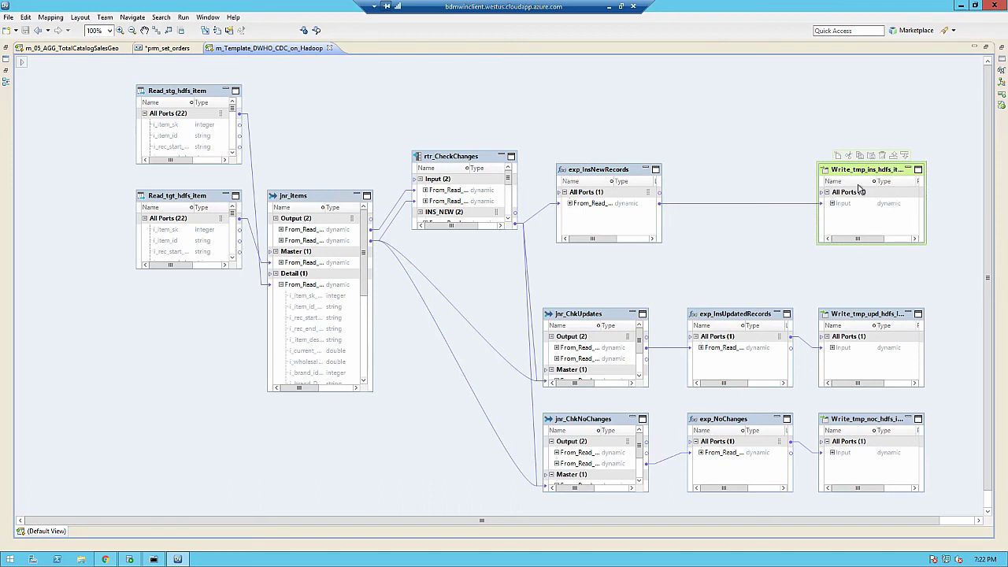
Point out the Write_tmp_upd_hdfs and Write_tmp_noc_hdfs targets, leaving no transformation selected
{"action": "left_click", "coordinate": [876, 318]}
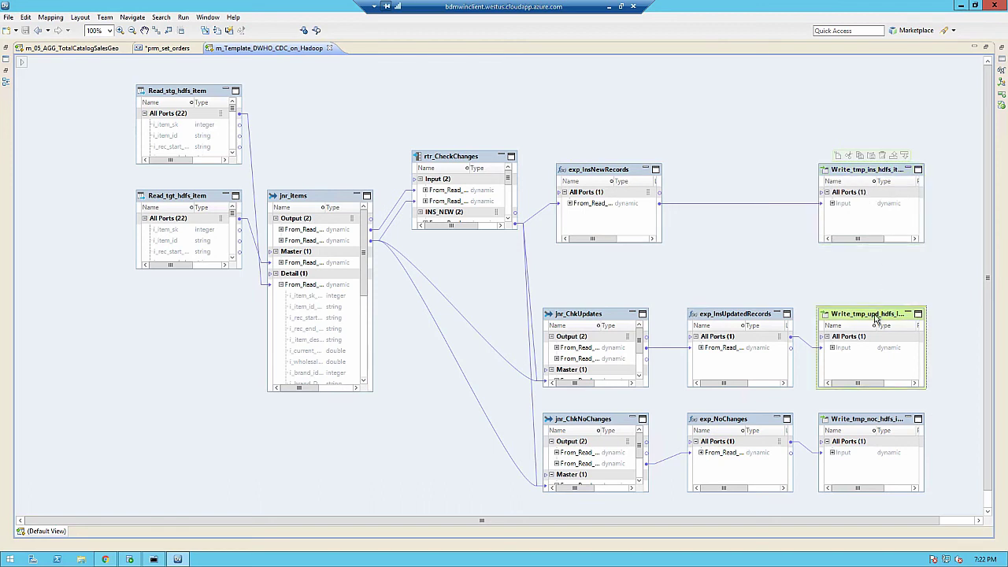
{"action": "left_click", "coordinate": [847, 420]}
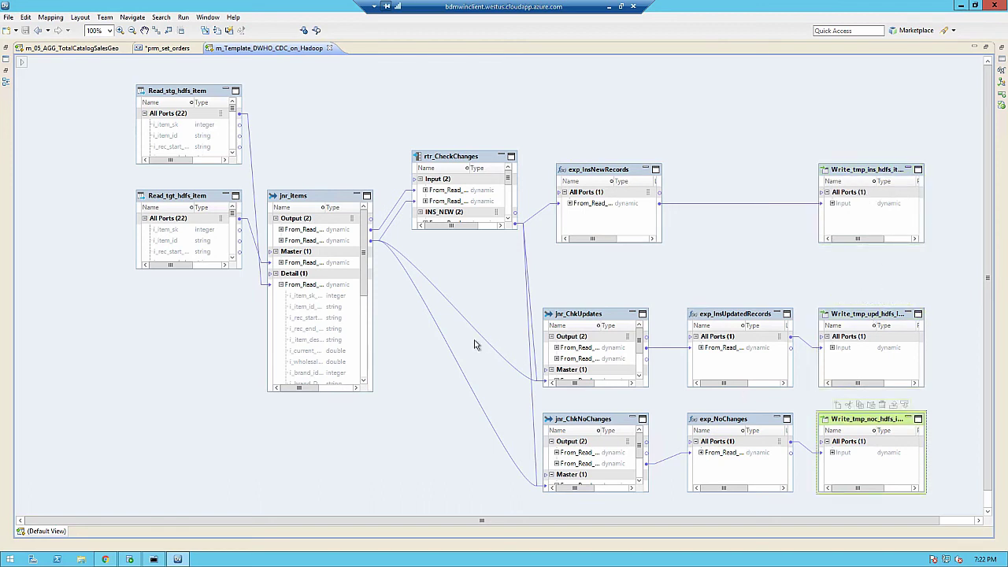
{"action": "left_click", "coordinate": [518, 343]}
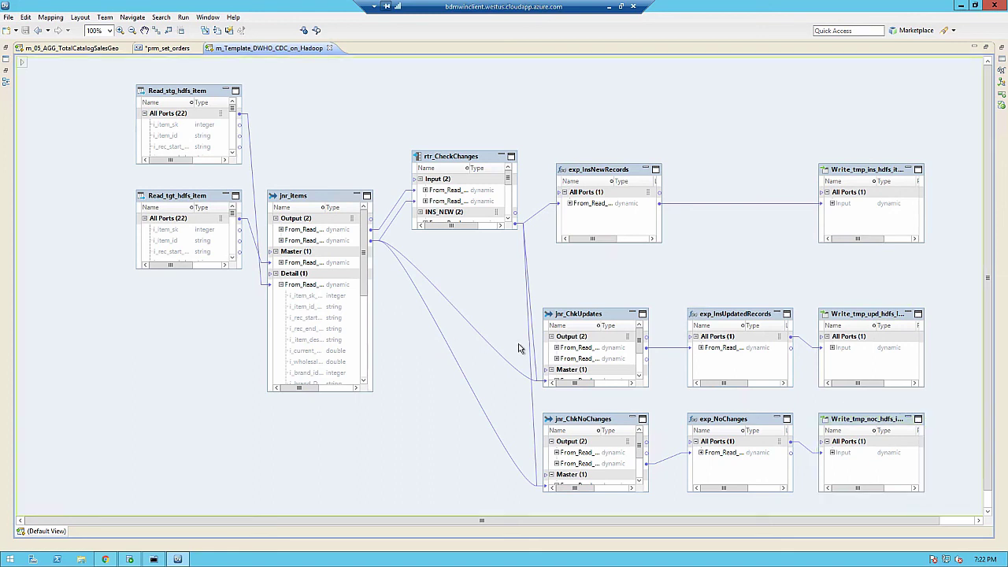
Expand the dynamic port of the exp_InsUpdatedRecords expression to list its generated ports
{"action": "scroll", "coordinate": [518, 343], "scroll_direction": "down", "scroll_amount": 1}
{"action": "scroll", "coordinate": [518, 347], "scroll_direction": "up", "scroll_amount": 1}
{"action": "left_click", "coordinate": [743, 318]}
{"action": "left_click", "coordinate": [699, 348]}
{"action": "left_click", "coordinate": [699, 349]}
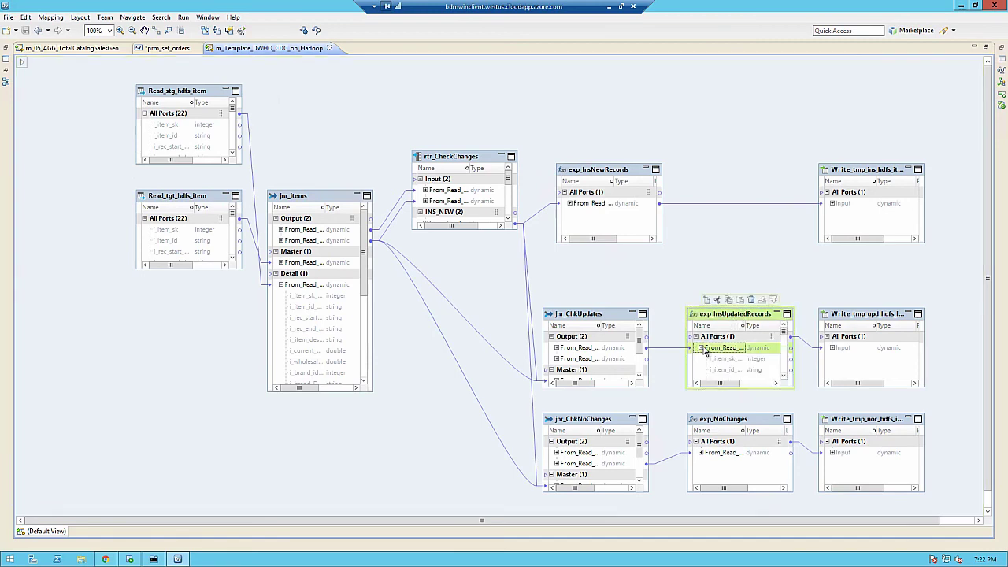
Restore the workspace layout and review the input rules of the exp_InsUpdatedRecords dynamic port without changing them
{"action": "left_click", "coordinate": [987, 47]}
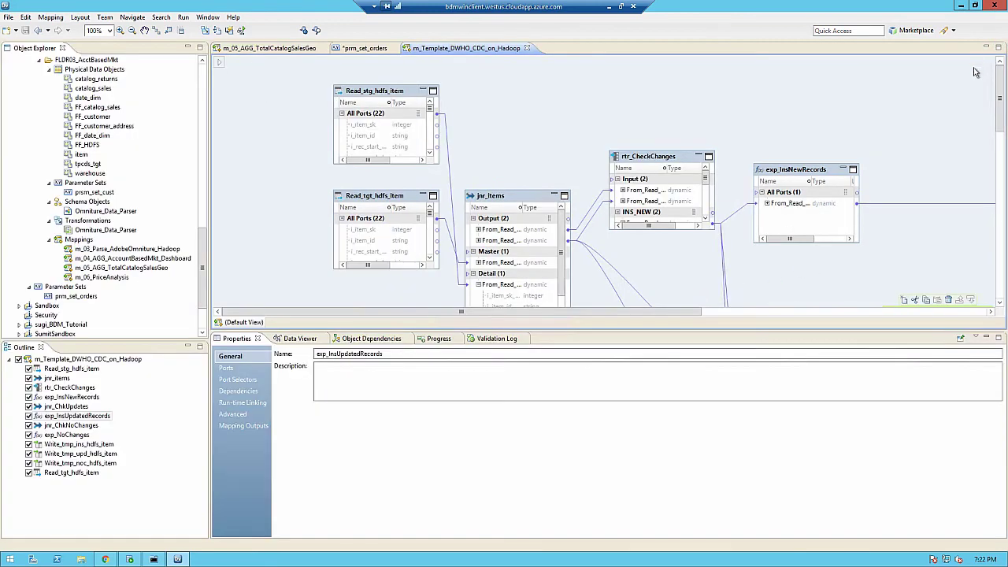
{"action": "left_click", "coordinate": [228, 368]}
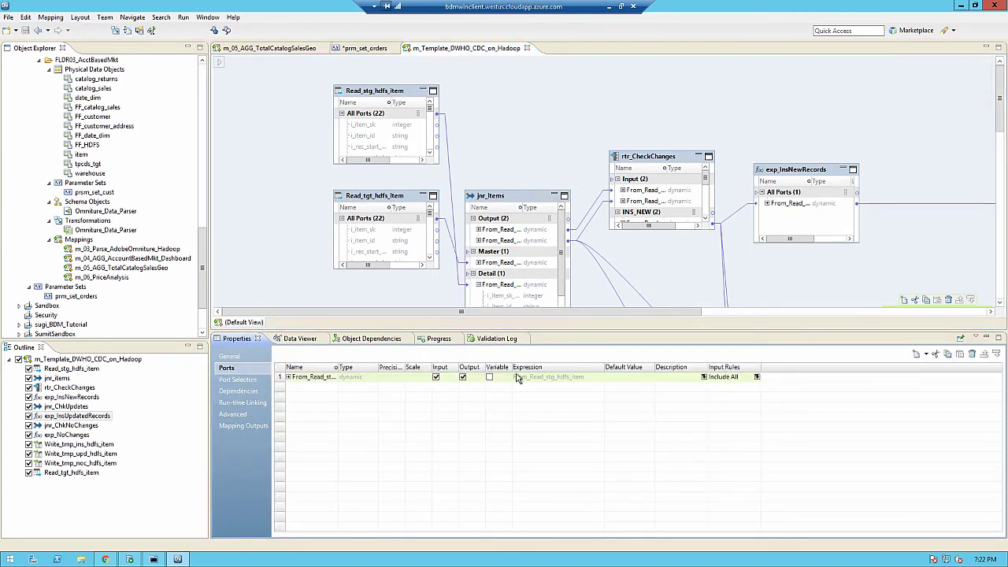
{"action": "left_click", "coordinate": [756, 377]}
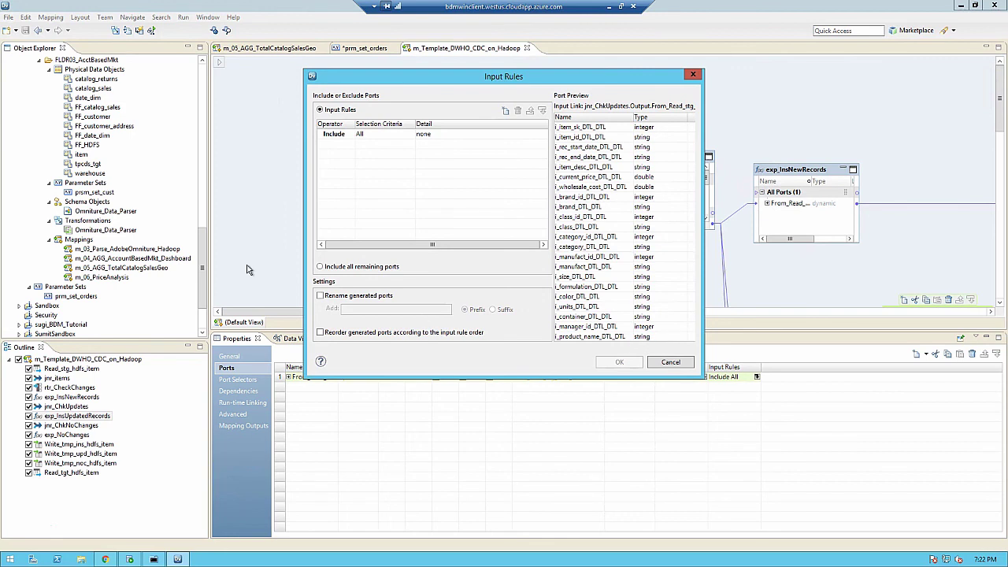
{"action": "left_click", "coordinate": [683, 362]}
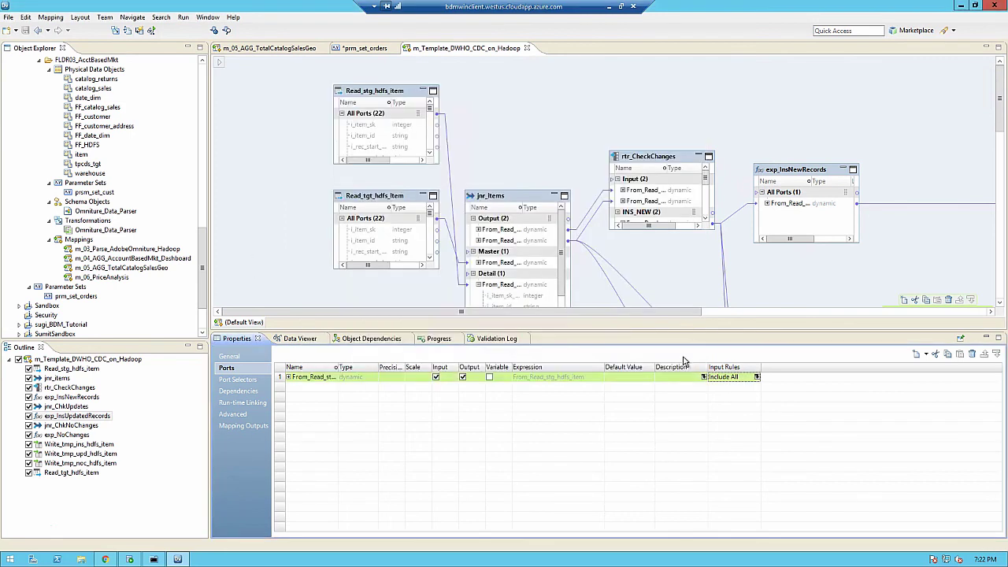
Bring the update branch into view and display the port selectors and ports of exp_InsUpdatedRecords
{"action": "left_click_drag", "start_coordinate": [660, 312], "coordinate": [727, 312]}
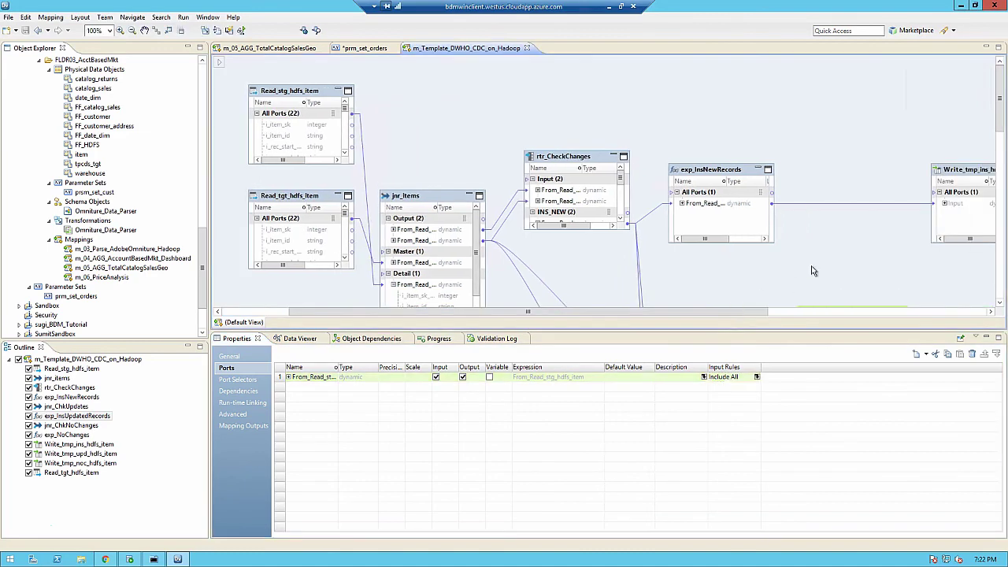
{"action": "scroll", "coordinate": [828, 272], "scroll_direction": "down", "scroll_amount": 2}
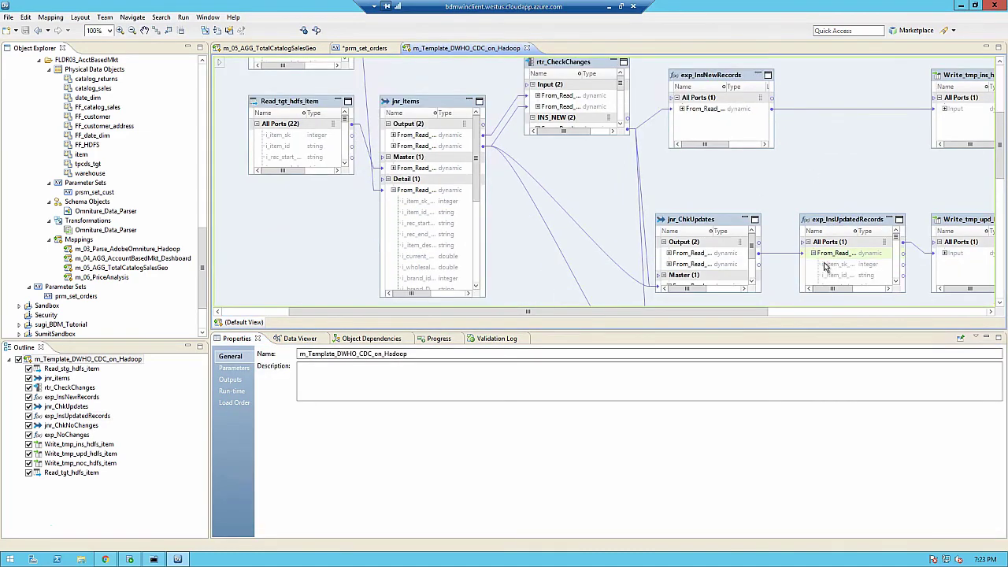
{"action": "left_click", "coordinate": [839, 226]}
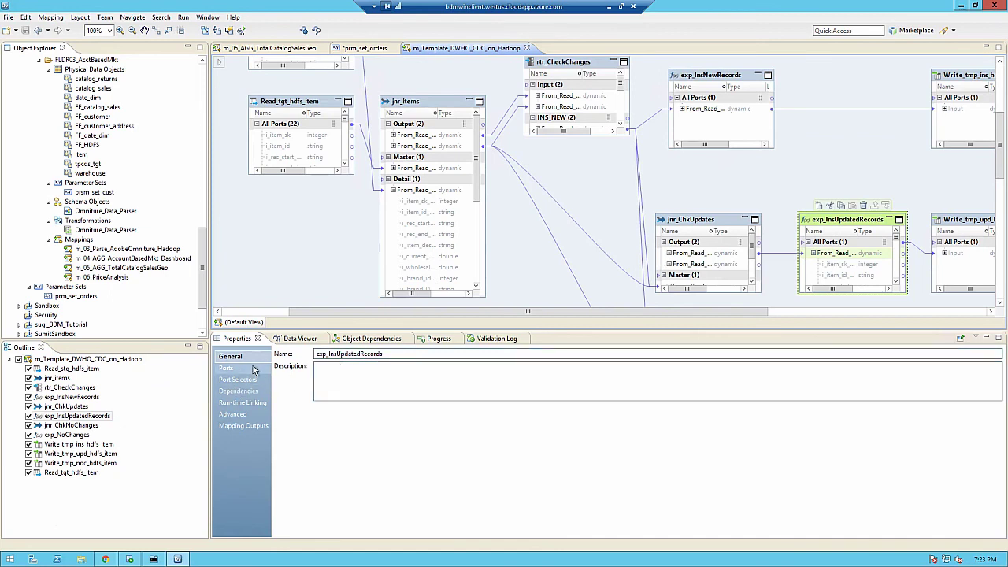
{"action": "left_click", "coordinate": [251, 369]}
{"action": "left_click", "coordinate": [250, 380]}
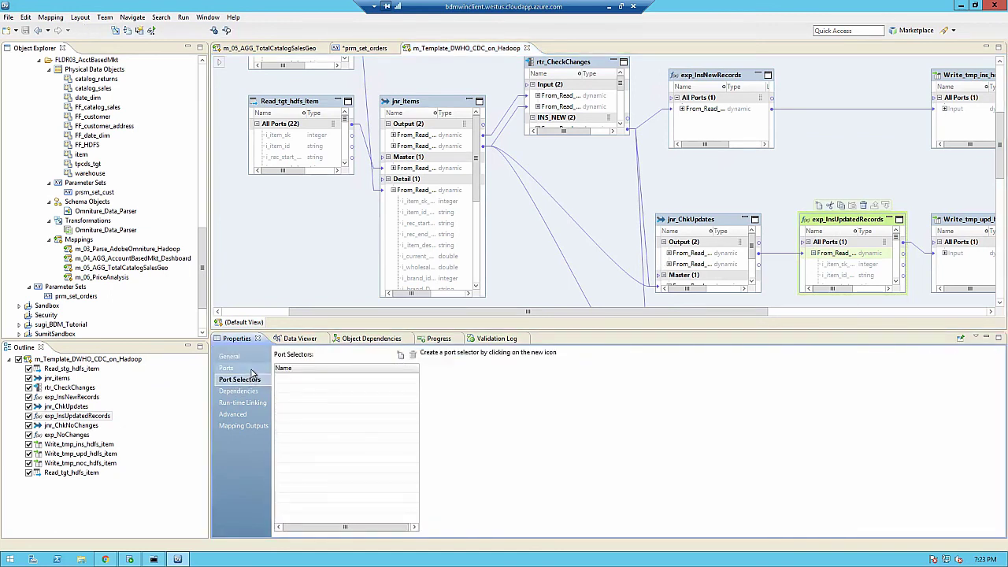
{"action": "left_click", "coordinate": [250, 369]}
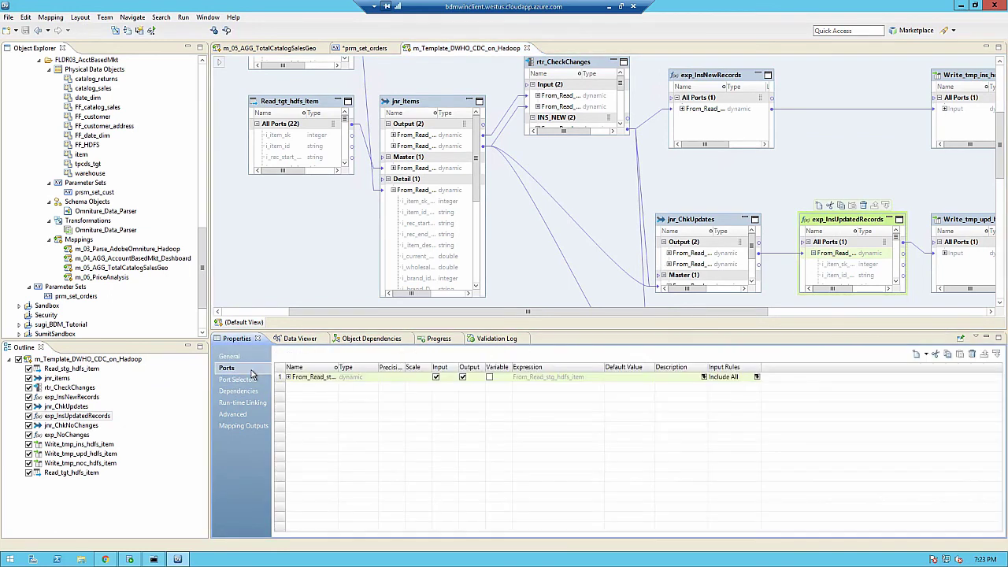
Set the input rule of the exp_InsUpdatedRecords dynamic port to include by Type string, and review the port preview
{"action": "left_click", "coordinate": [756, 378]}
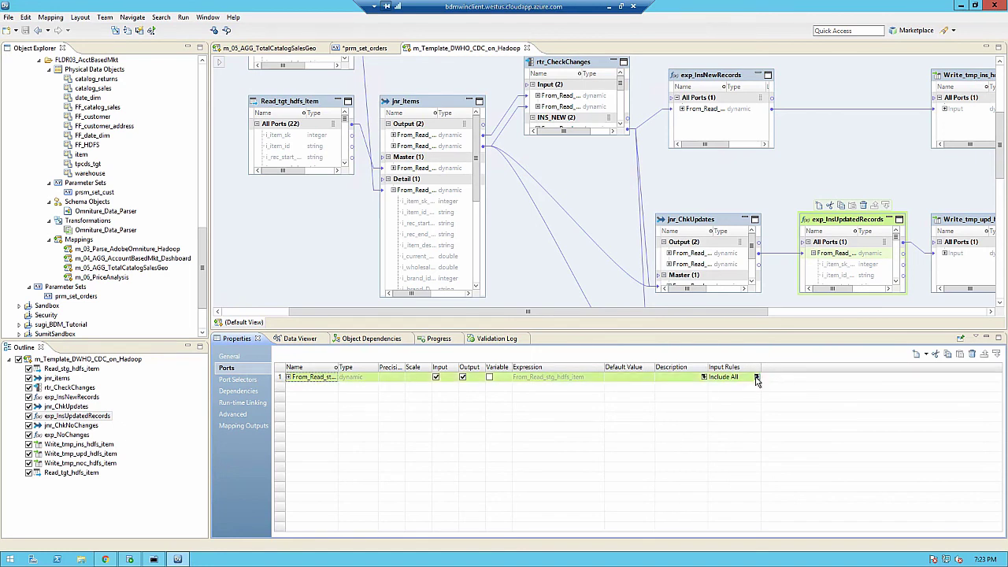
{"action": "left_click", "coordinate": [755, 379]}
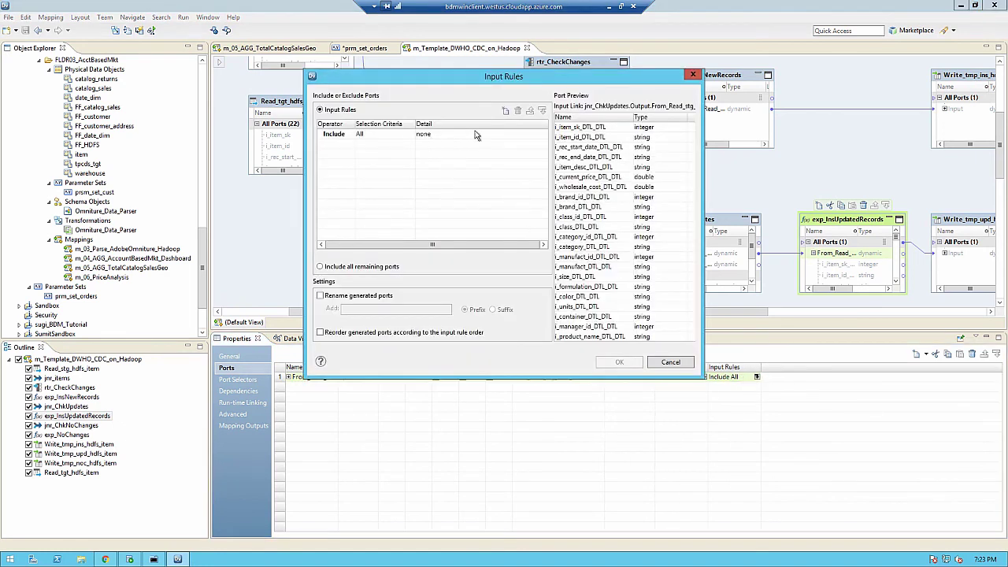
{"action": "left_click", "coordinate": [405, 136]}
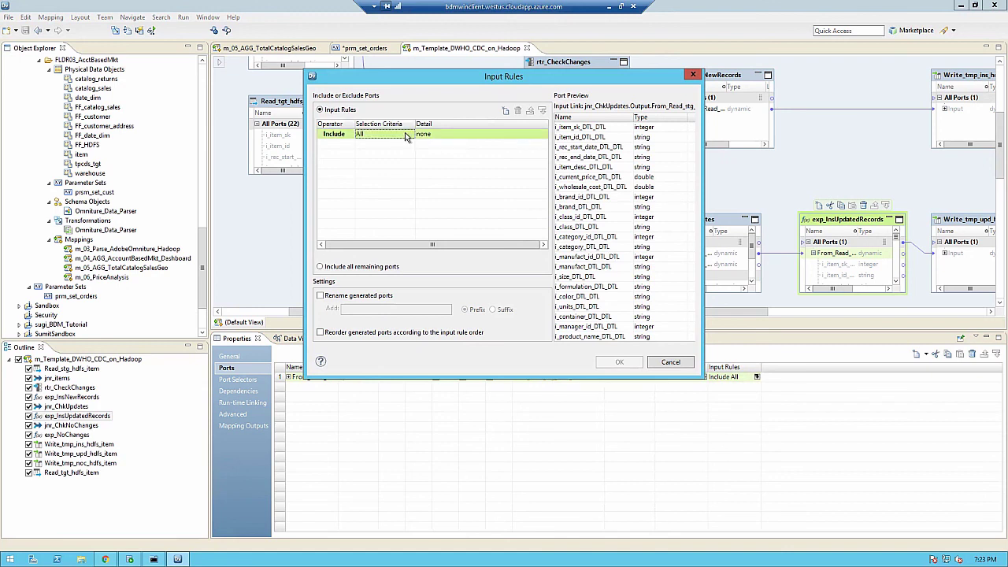
{"action": "left_click", "coordinate": [405, 136]}
{"action": "left_click", "coordinate": [410, 134]}
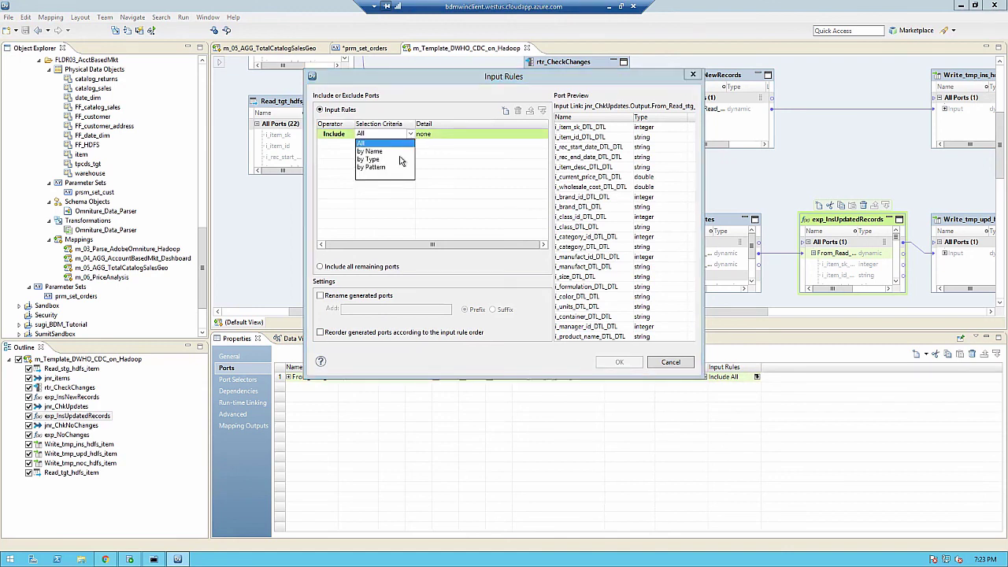
{"action": "left_click", "coordinate": [396, 159]}
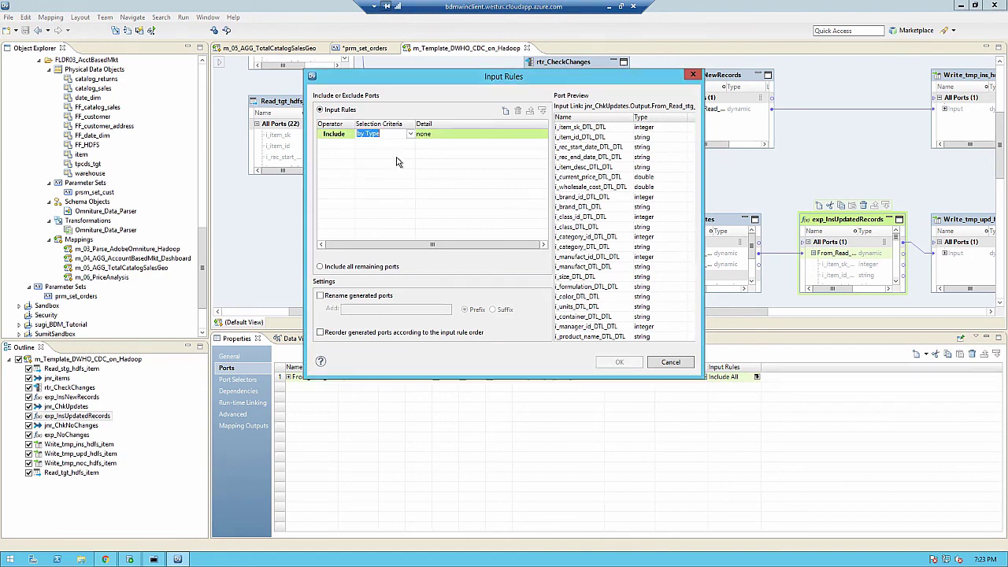
{"action": "left_click", "coordinate": [517, 136]}
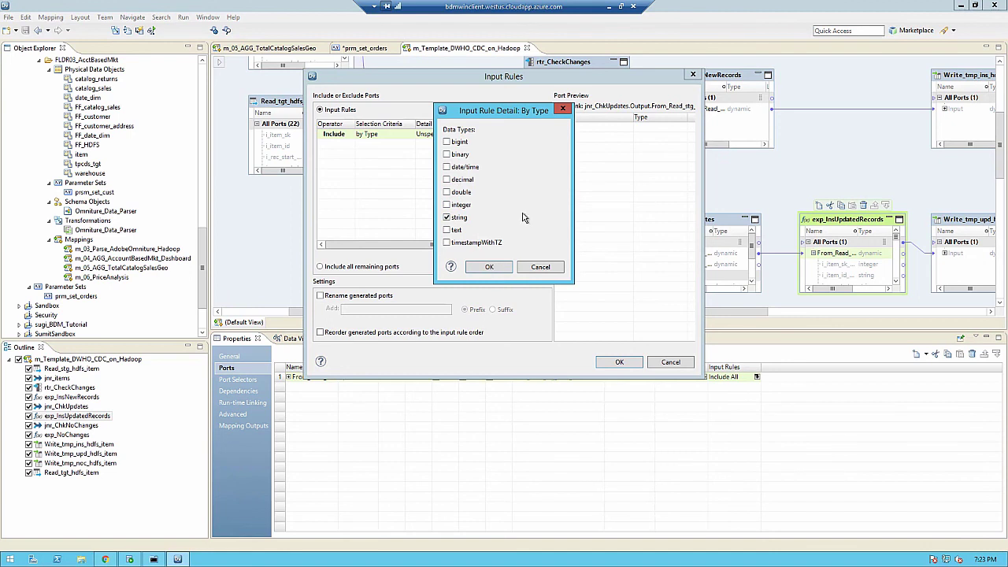
{"action": "left_click", "coordinate": [494, 272]}
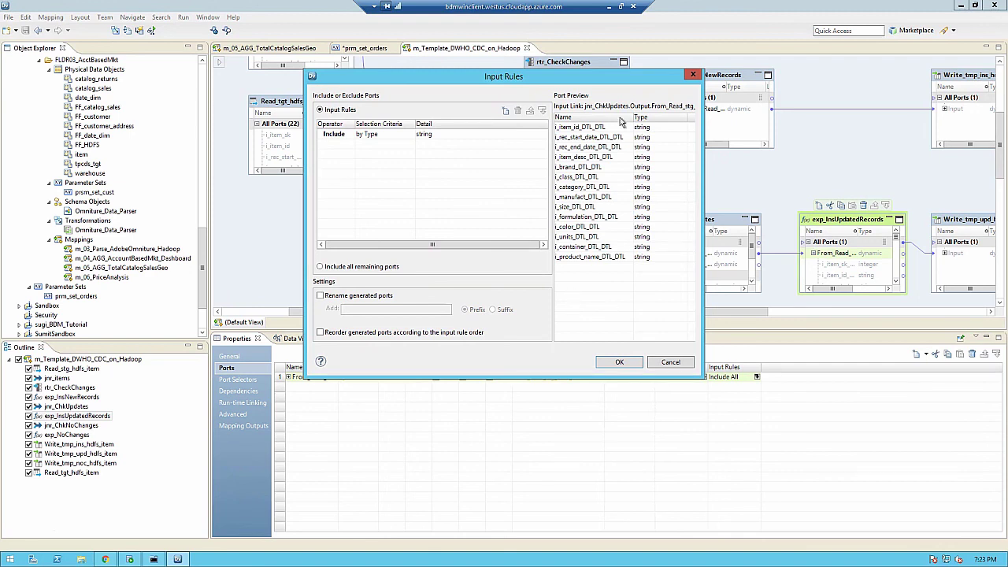
{"action": "left_click", "coordinate": [619, 362]}
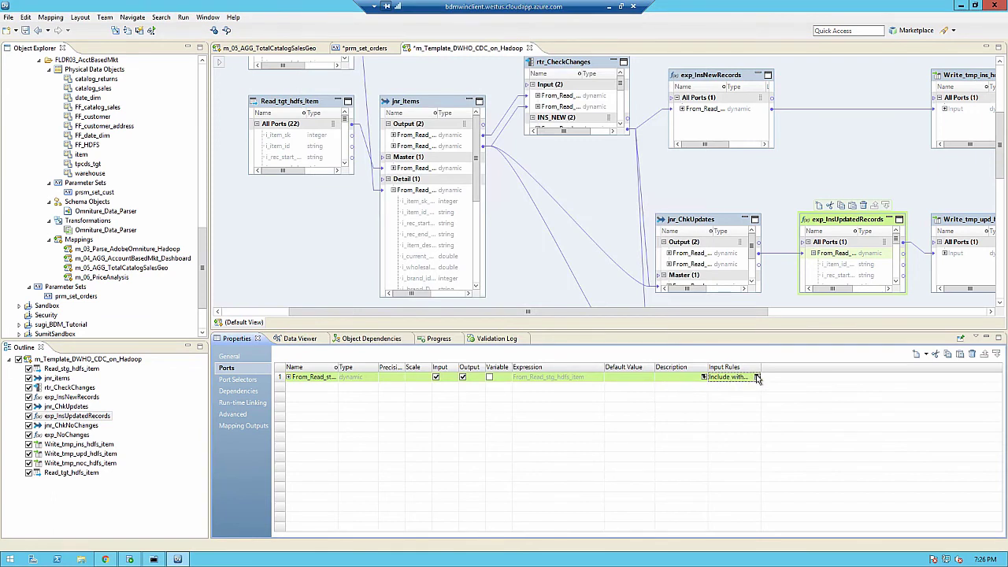
{"action": "left_click", "coordinate": [757, 377]}
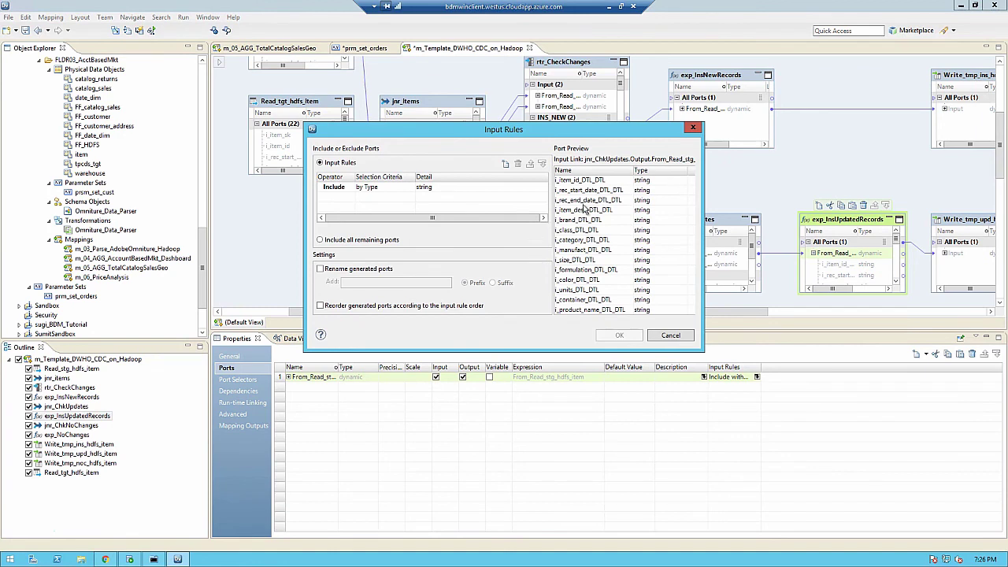
{"action": "left_click", "coordinate": [670, 337]}
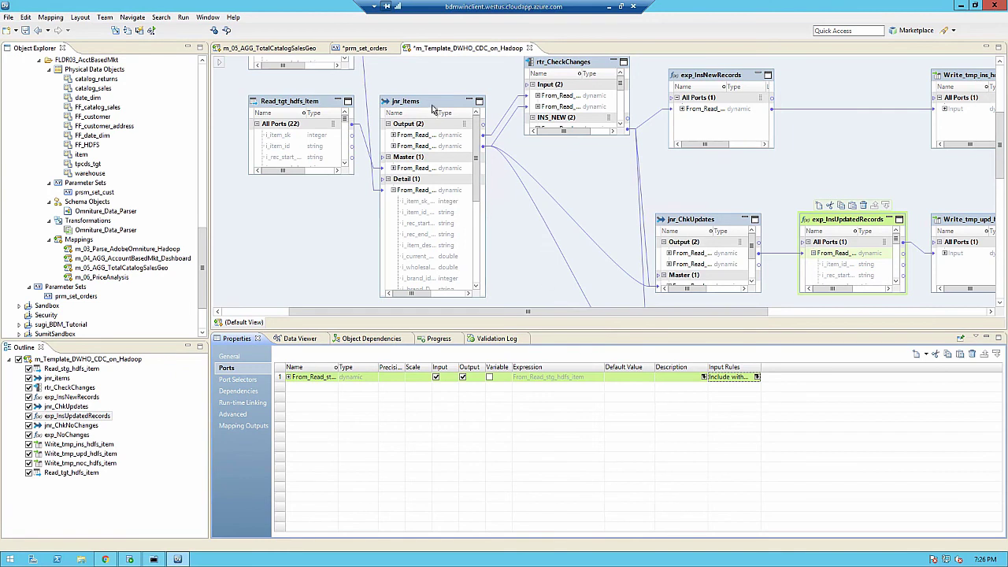
Examine the ports of jnr_ChkUpdates and the pattern-based selection rule of its existing port selector
{"action": "left_click", "coordinate": [700, 244]}
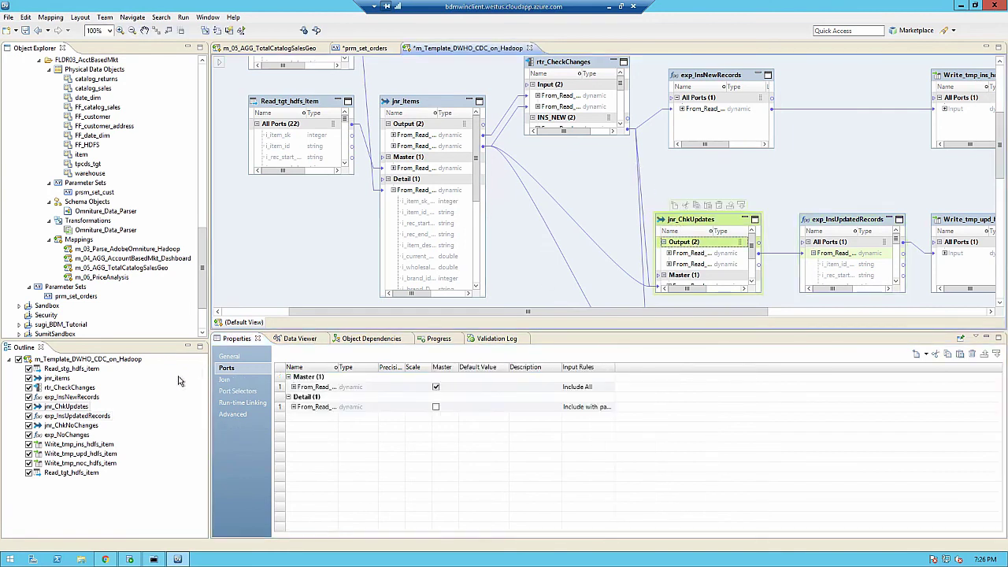
{"action": "left_click", "coordinate": [237, 391]}
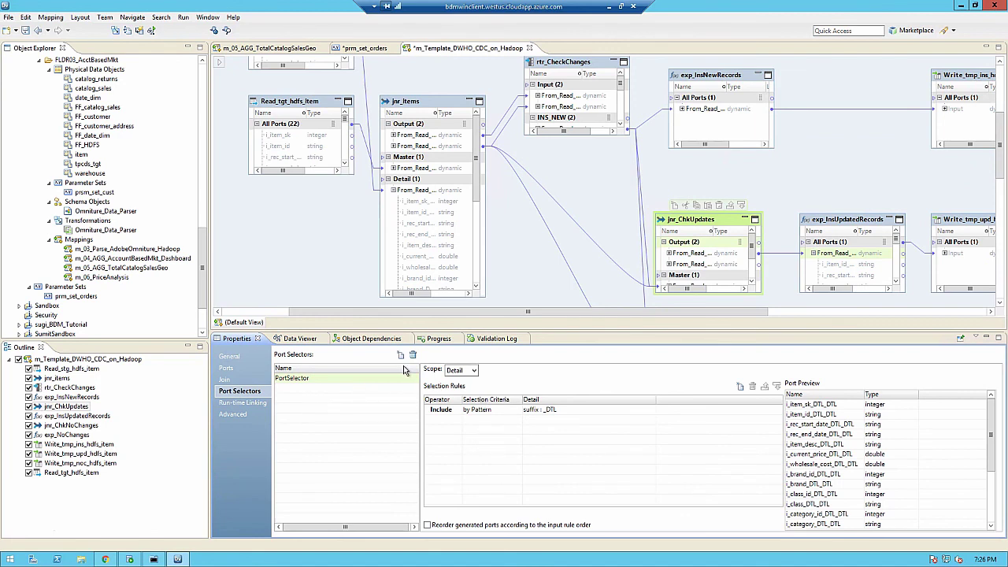
{"action": "left_click", "coordinate": [551, 410]}
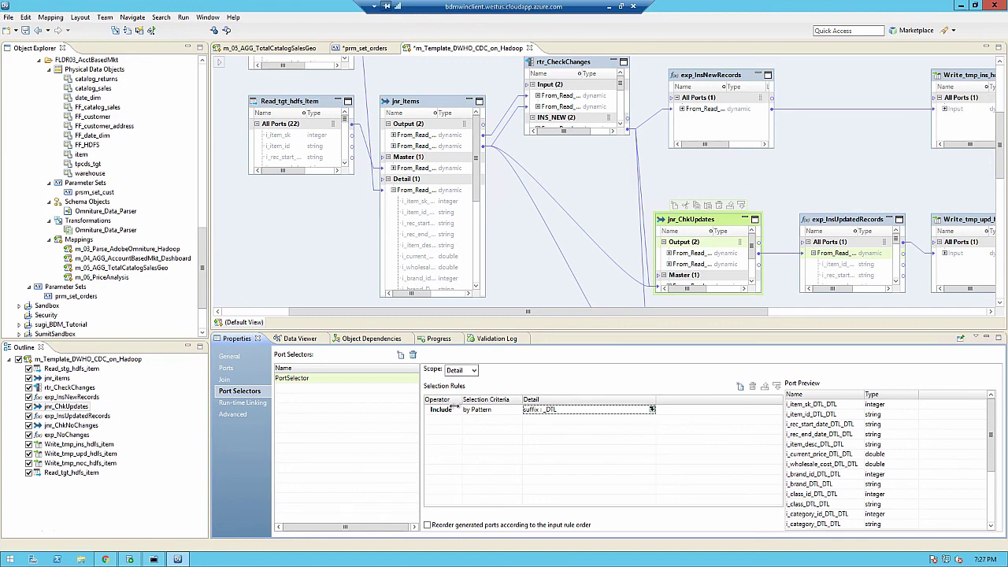
Add a second port selector to jnr_ChkUpdates and compare its selection rule with that of the existing PortSelector
{"action": "left_click", "coordinate": [400, 355]}
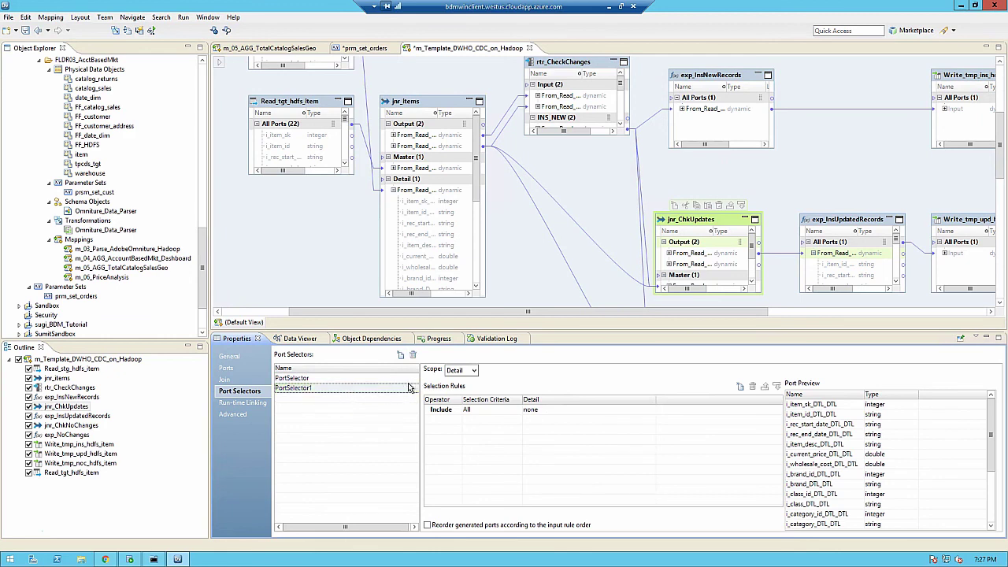
{"action": "left_click", "coordinate": [408, 379]}
{"action": "left_click", "coordinate": [416, 388]}
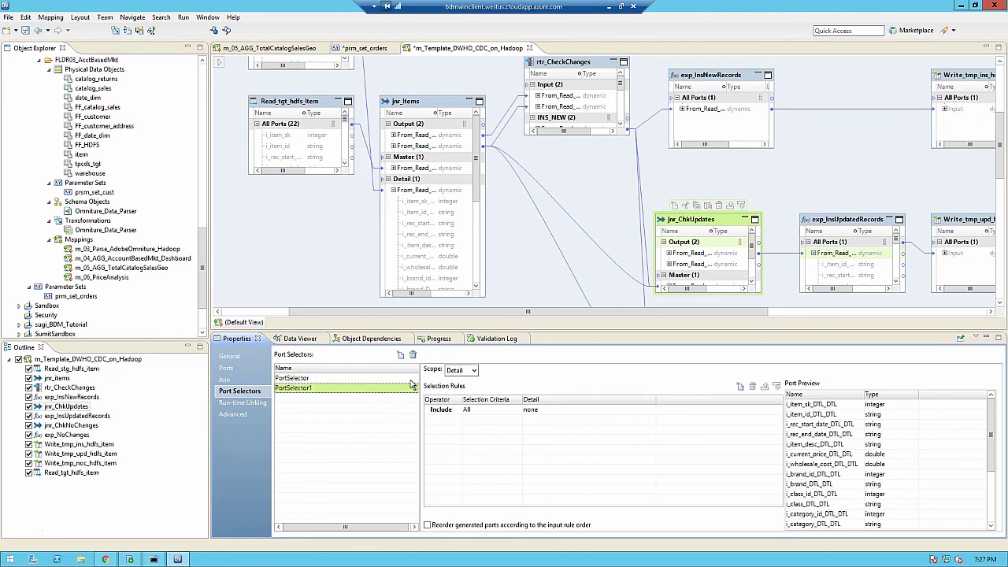
{"action": "left_click", "coordinate": [414, 379]}
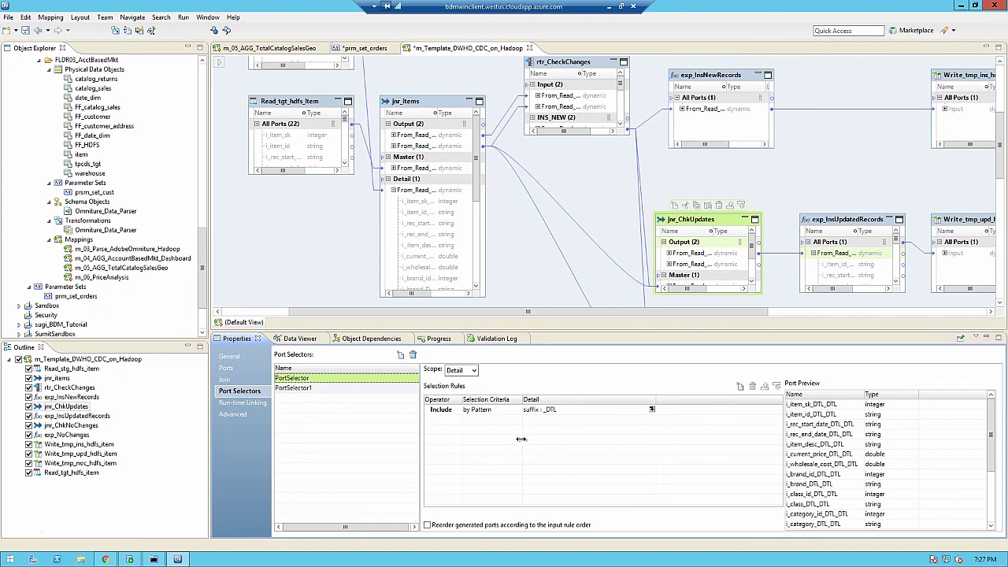
Compare the parameterized join condition of jnr_ChkUpdates with its port selector rules
{"action": "left_click", "coordinate": [227, 380]}
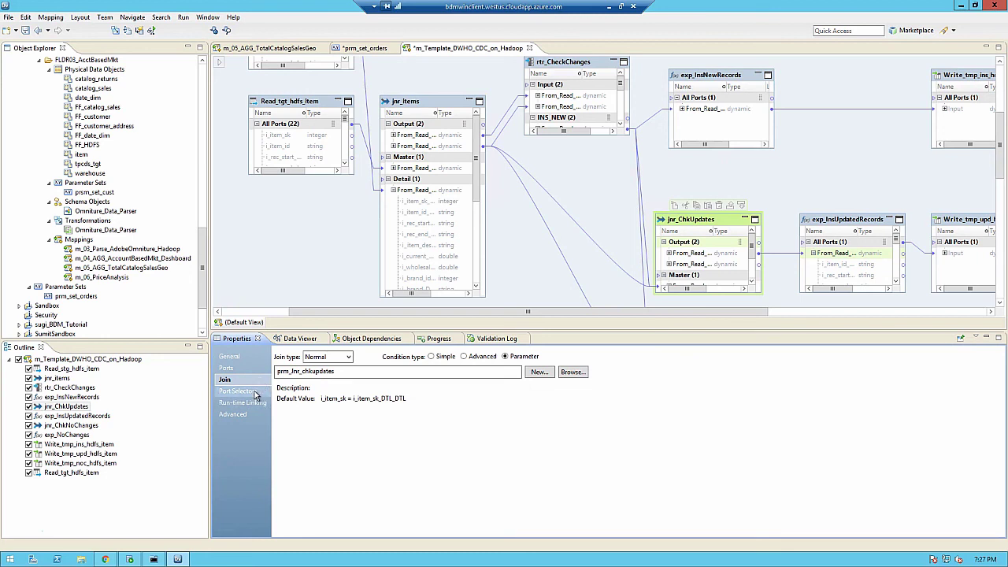
{"action": "left_click", "coordinate": [239, 390]}
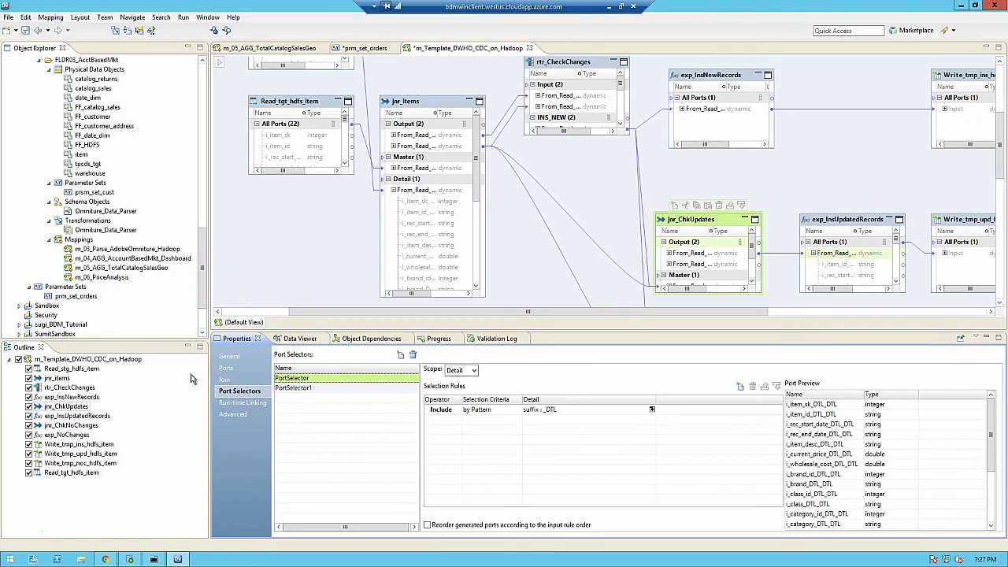
{"action": "left_click", "coordinate": [223, 381]}
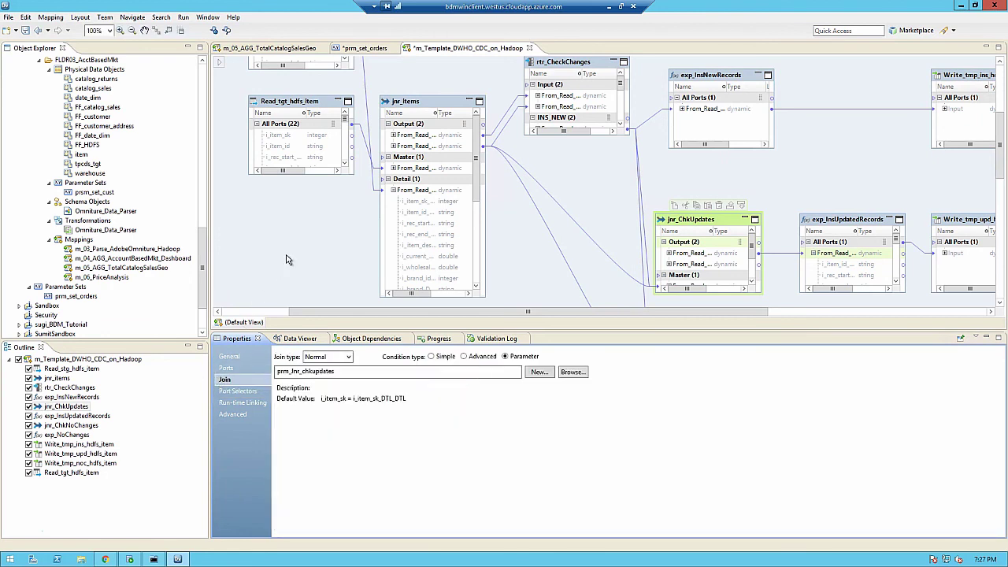
Examine the full parameter names in the prm_set_customer parameter set of FLDR00_DWHO_Hadoop, and return to the m_Template_DWHO_CDC_on_Hadoop mapping
{"action": "left_click", "coordinate": [288, 260]}
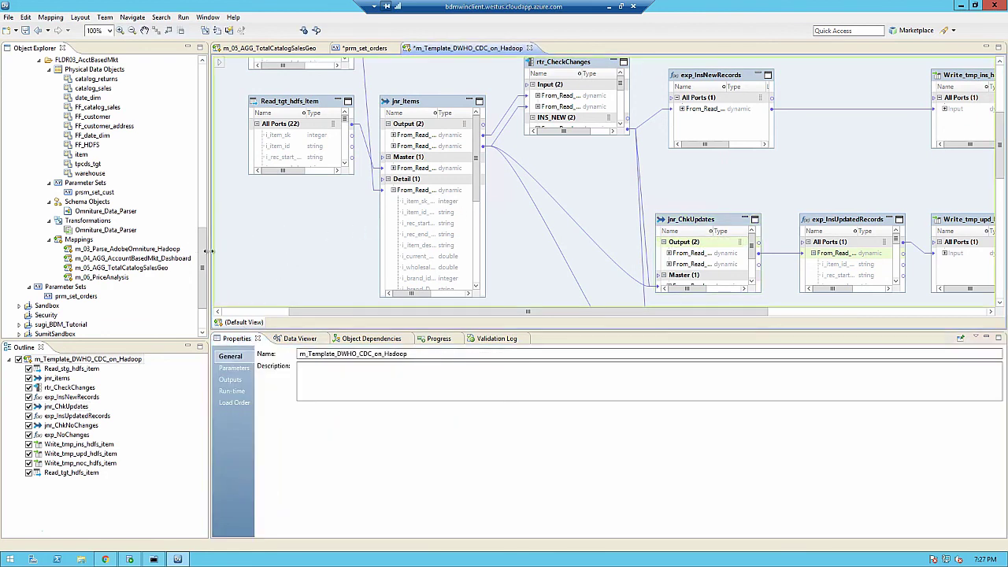
{"action": "left_click", "coordinate": [85, 203]}
{"action": "scroll", "coordinate": [83, 202], "scroll_direction": "up", "scroll_amount": 1}
{"action": "scroll", "coordinate": [83, 203], "scroll_direction": "up", "scroll_amount": 4}
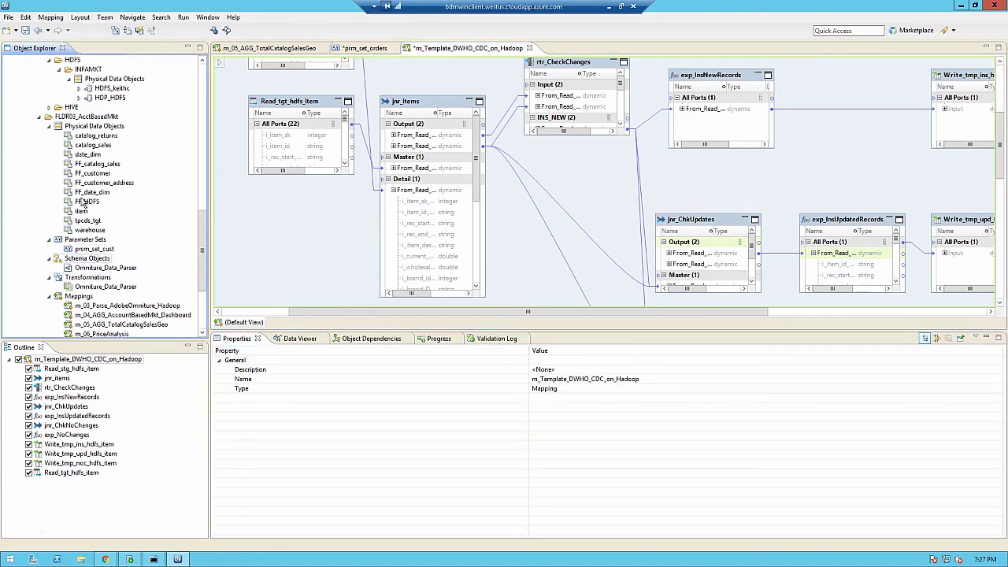
{"action": "scroll", "coordinate": [81, 203], "scroll_direction": "up", "scroll_amount": 4}
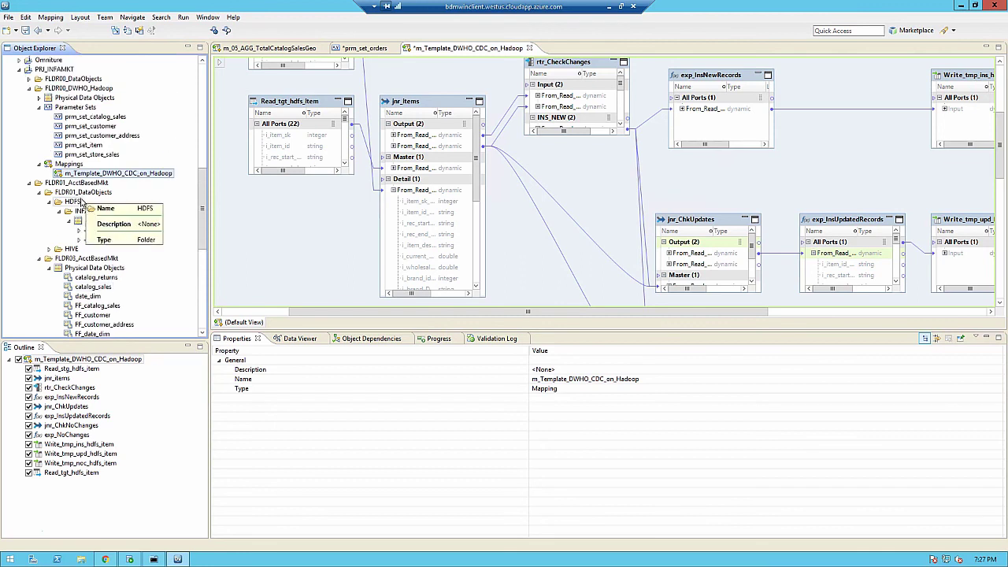
{"action": "double_click", "coordinate": [115, 155]}
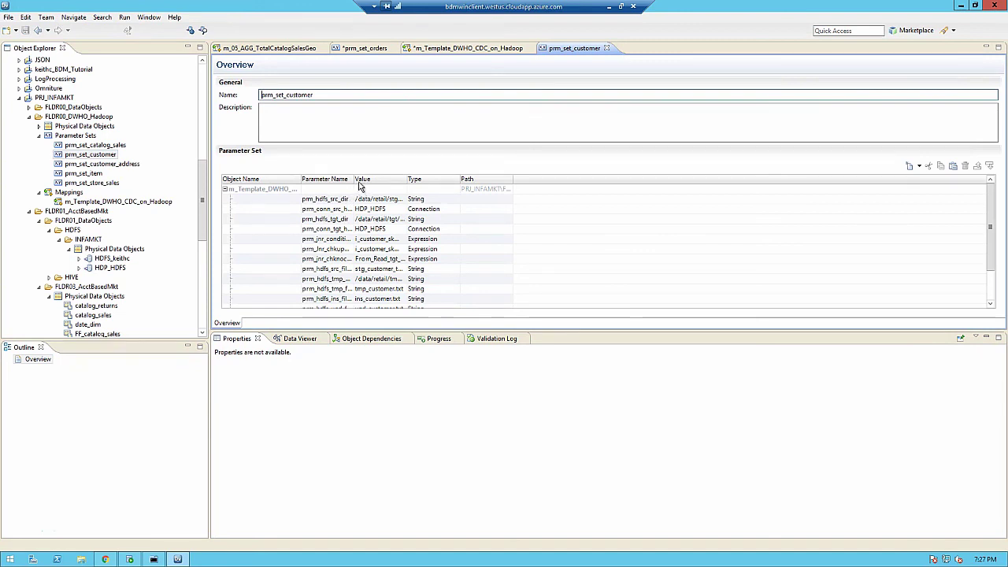
{"action": "left_click_drag", "start_coordinate": [355, 184], "coordinate": [419, 192]}
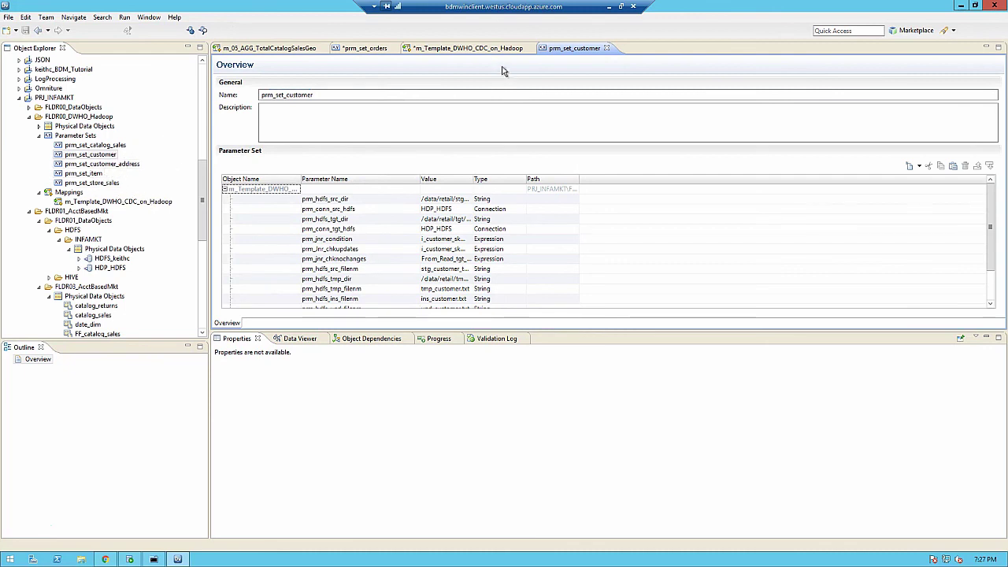
{"action": "left_click", "coordinate": [478, 49]}
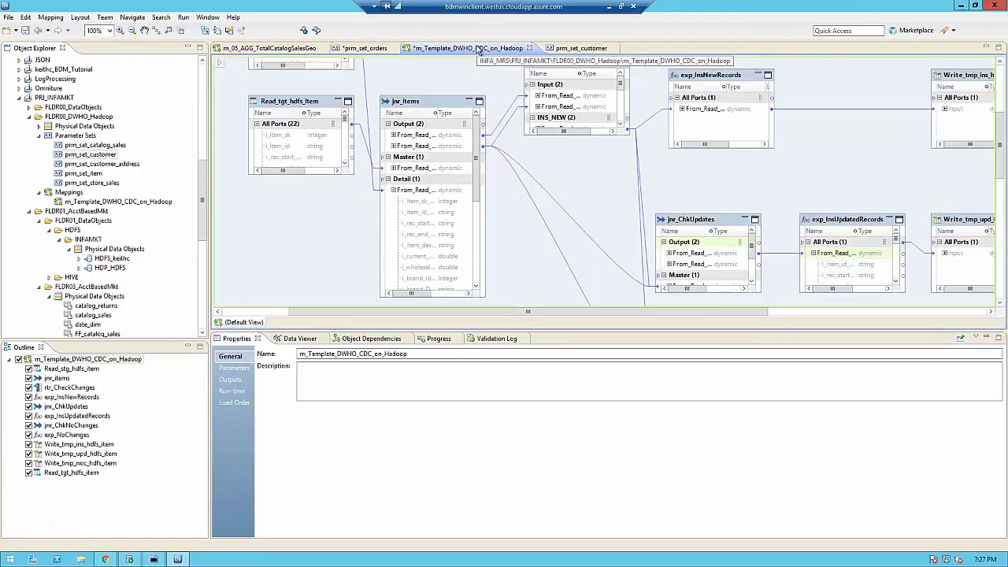